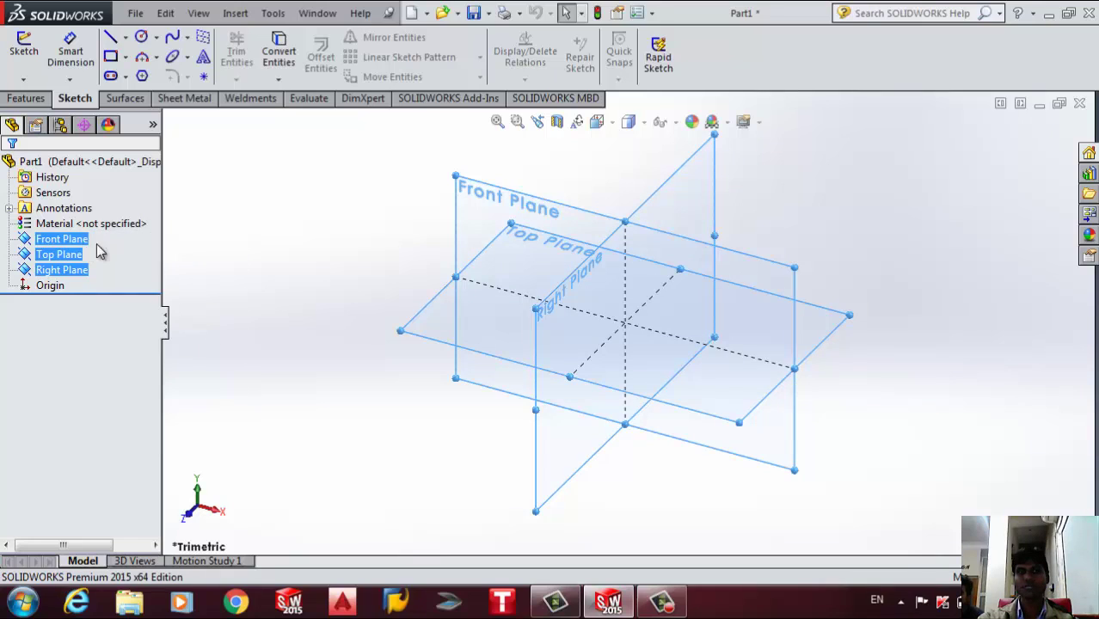
Select the Front Plane alone and orient the view normal to it
left_click(332, 260)
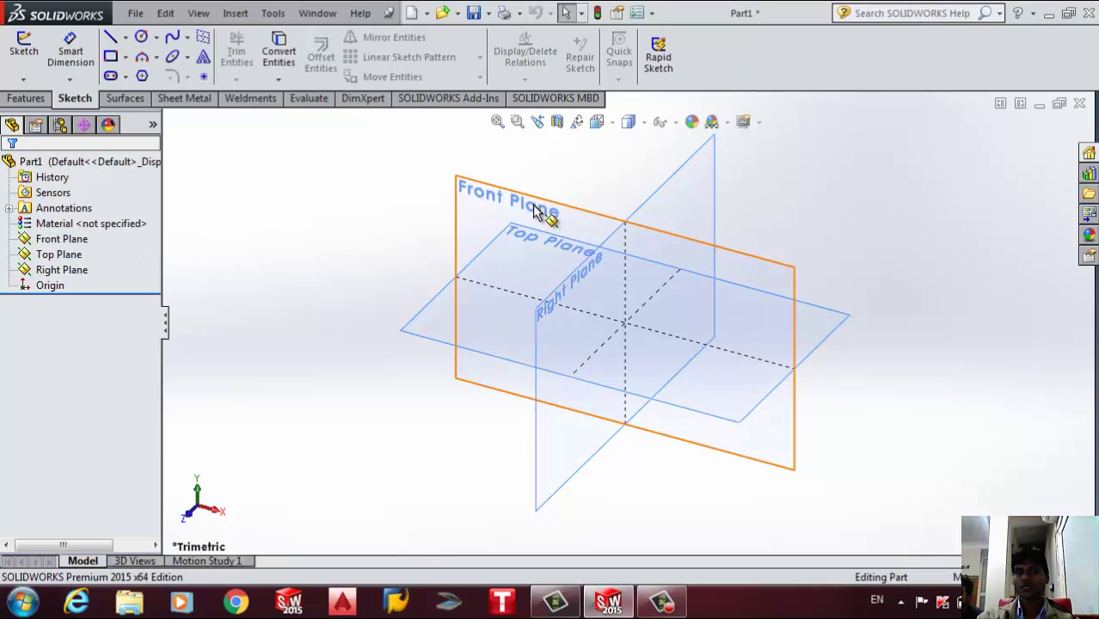
left_click(500, 213)
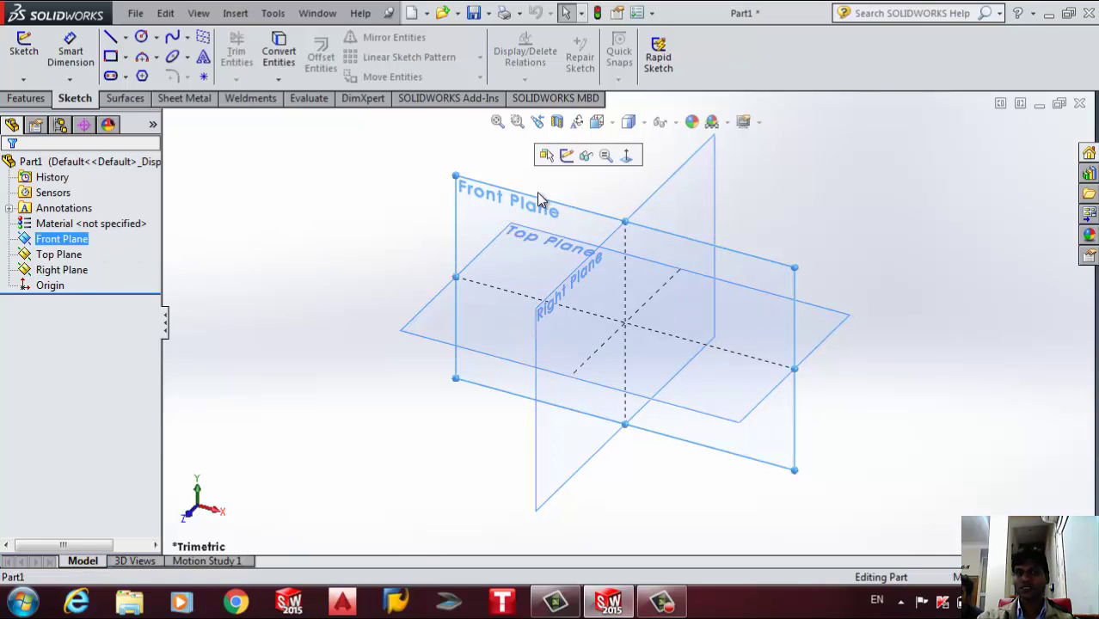
left_click(628, 158)
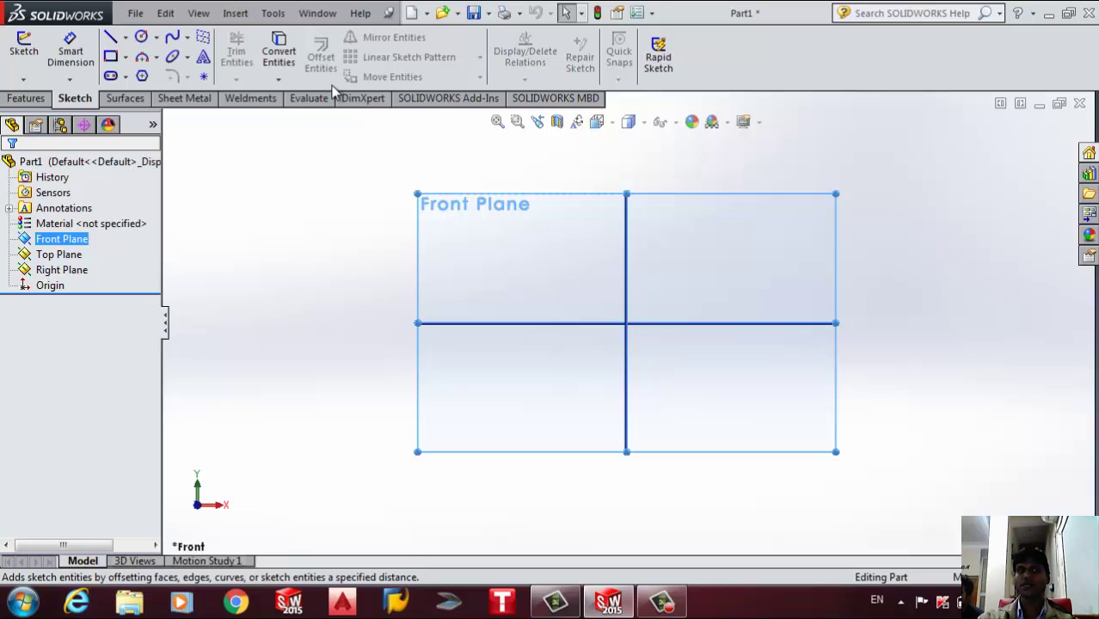
Sketch a stepped chain of six connected vertical and horizontal lines on the Front Plane, starting with a vertical line about 21 mm long
left_click(111, 38)
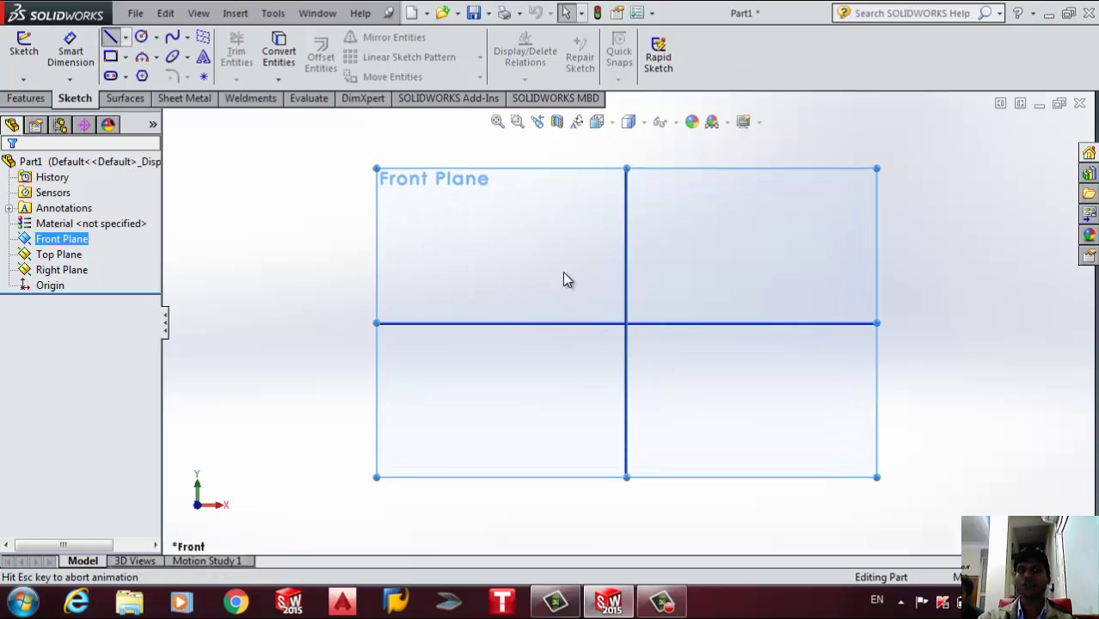
left_click(499, 268)
left_click(500, 211)
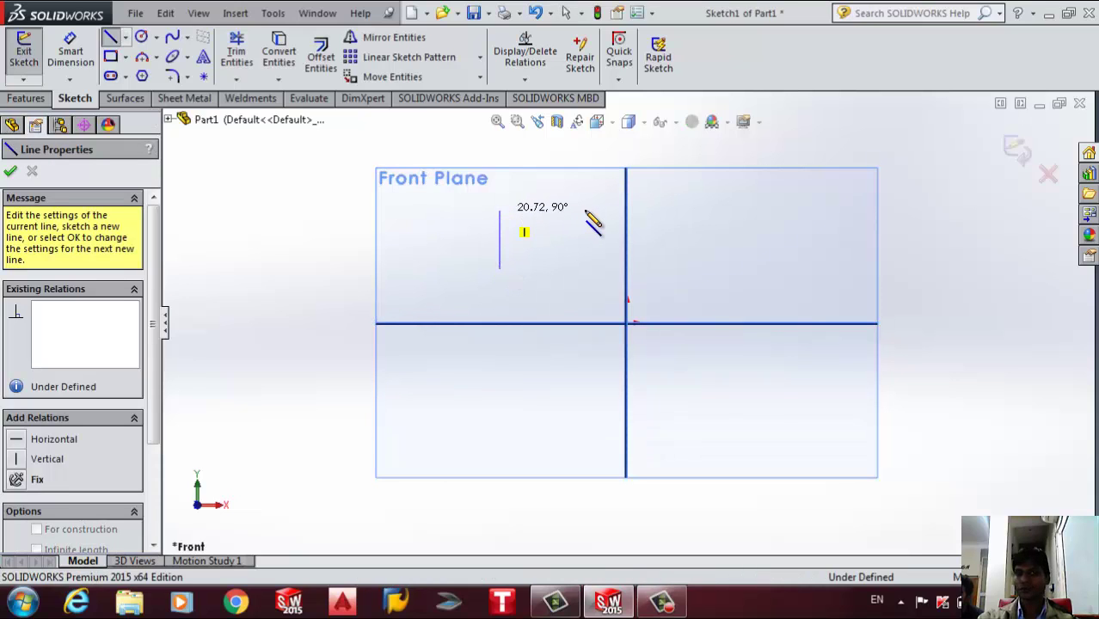
left_click(595, 210)
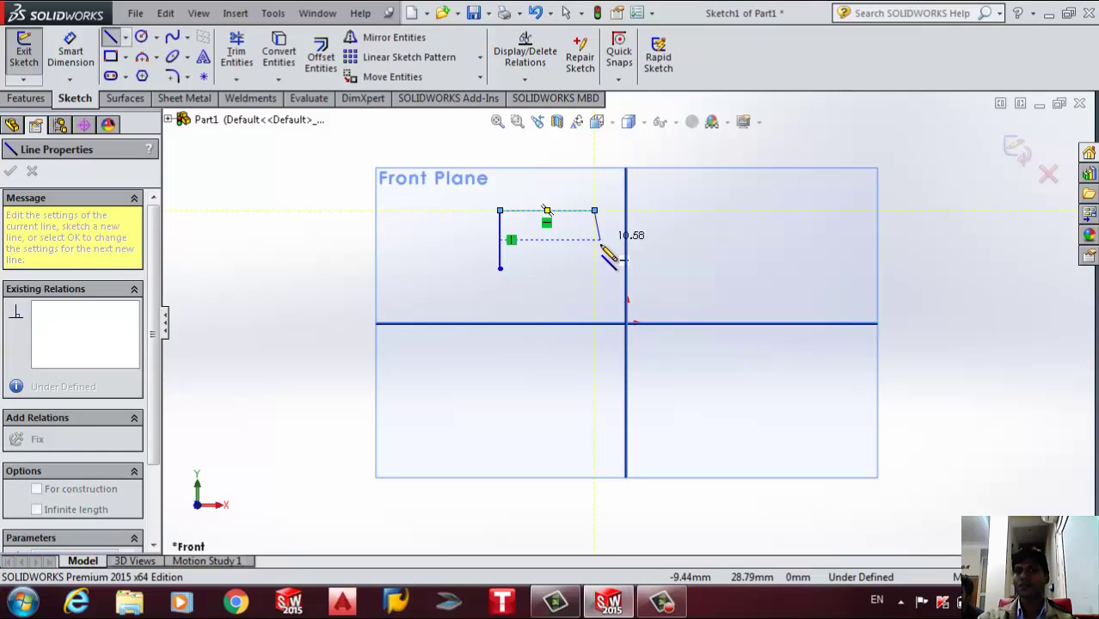
left_click(595, 250)
left_click(765, 249)
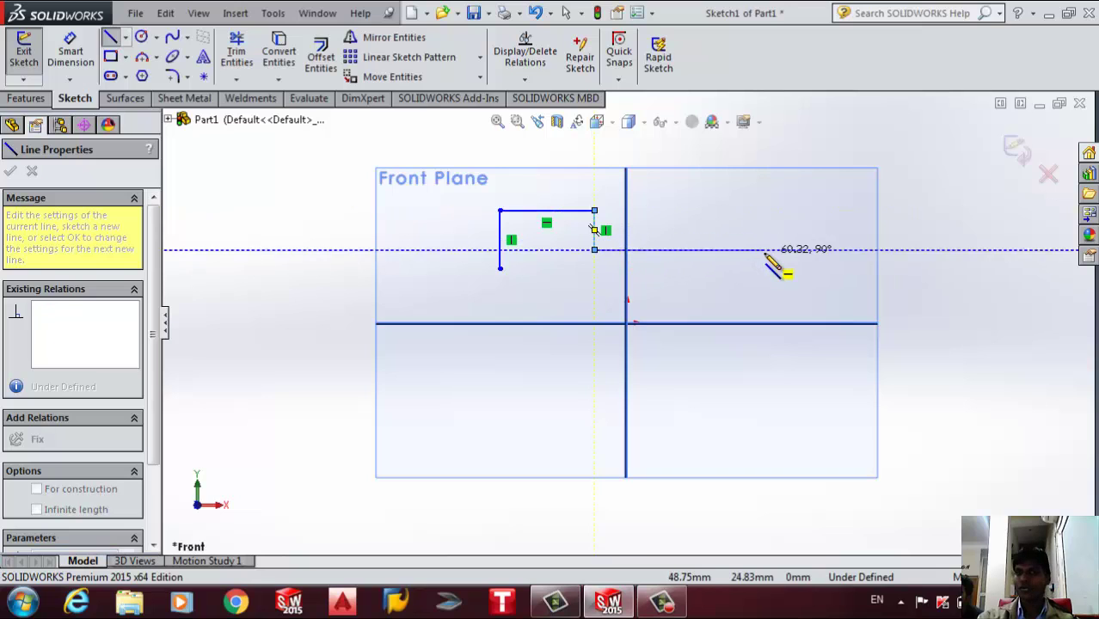
left_click(764, 294)
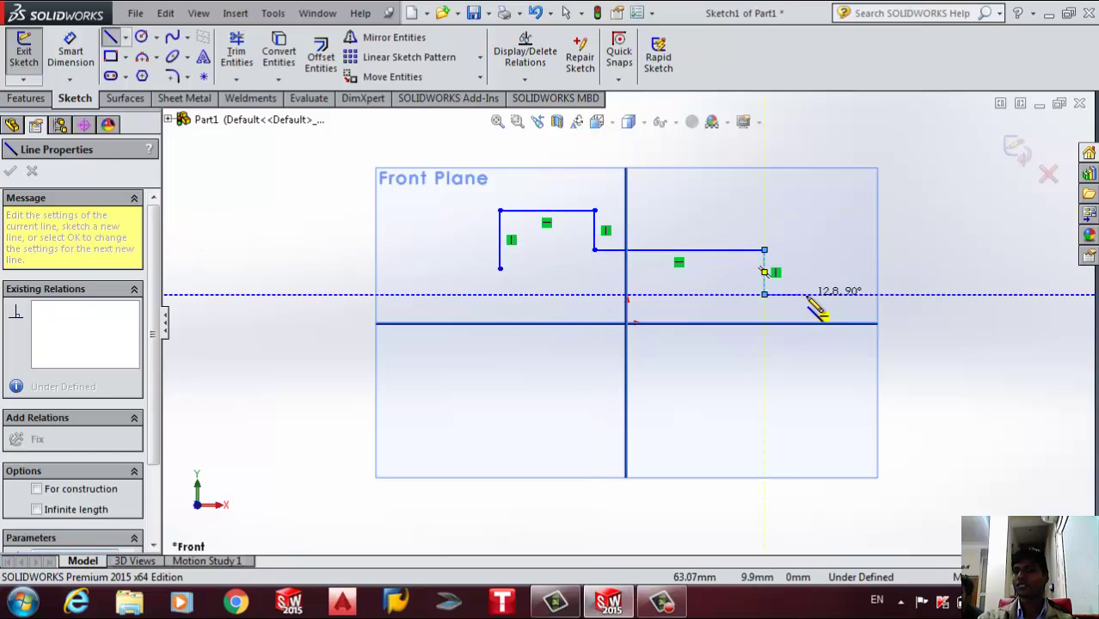
left_click(844, 294)
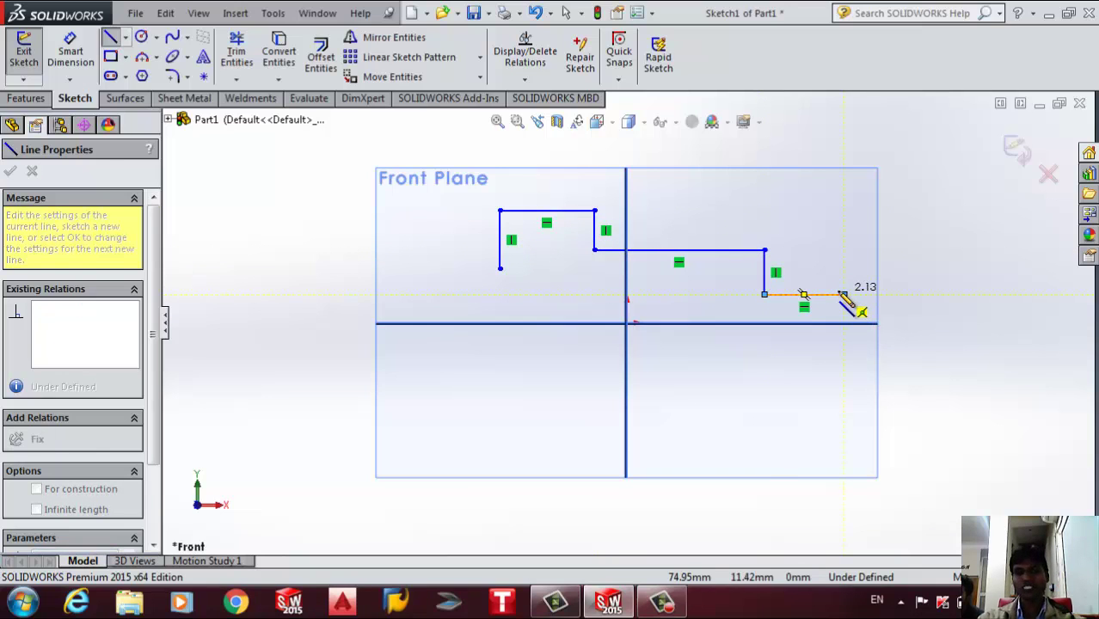
key("Escape")
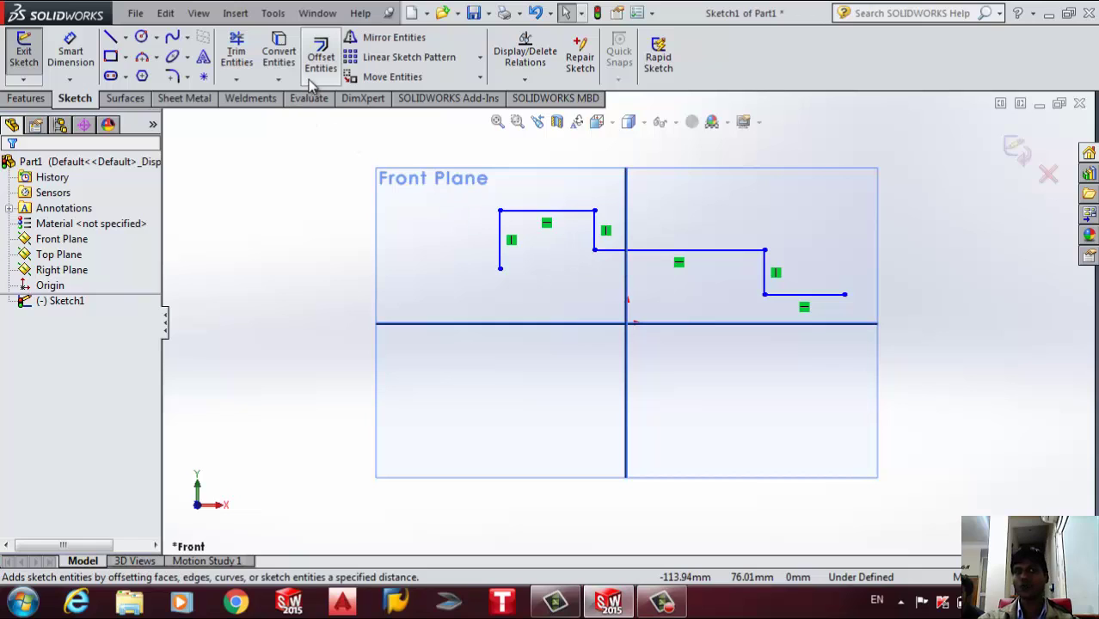
Set up Offset Entities with a 2 mm distance and both Add dimensions and Select chain turned off
left_click(321, 61)
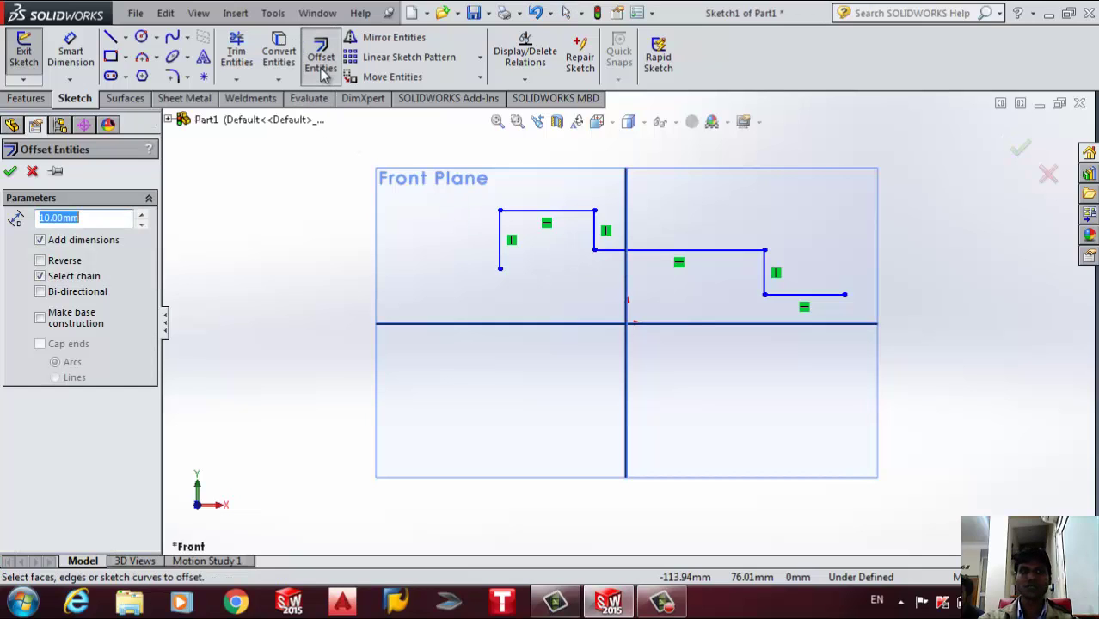
left_click(87, 215)
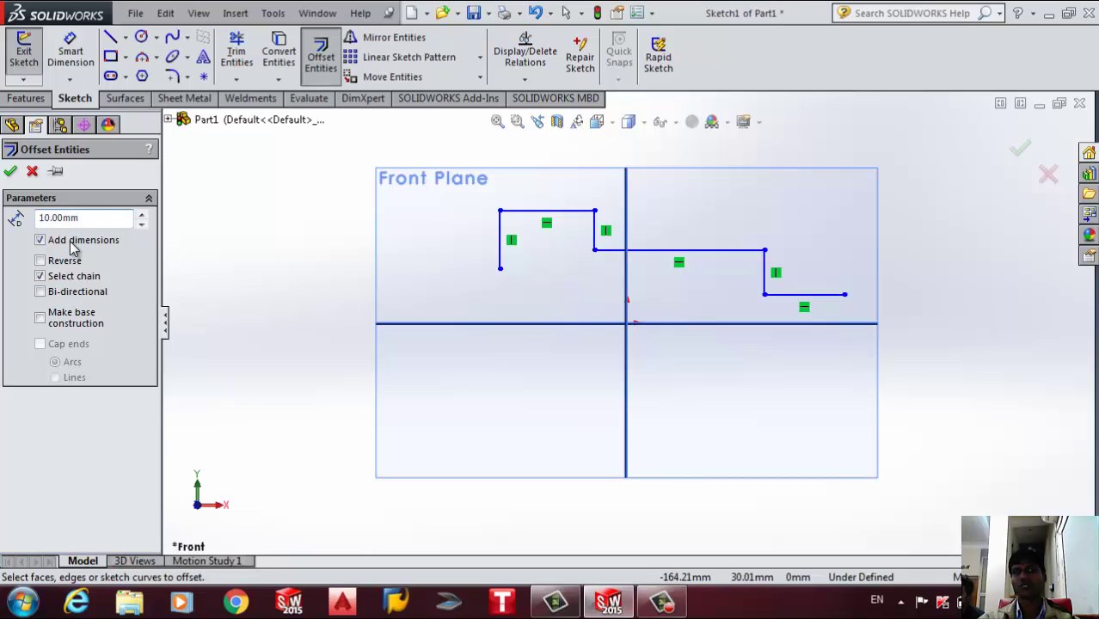
left_click(74, 246)
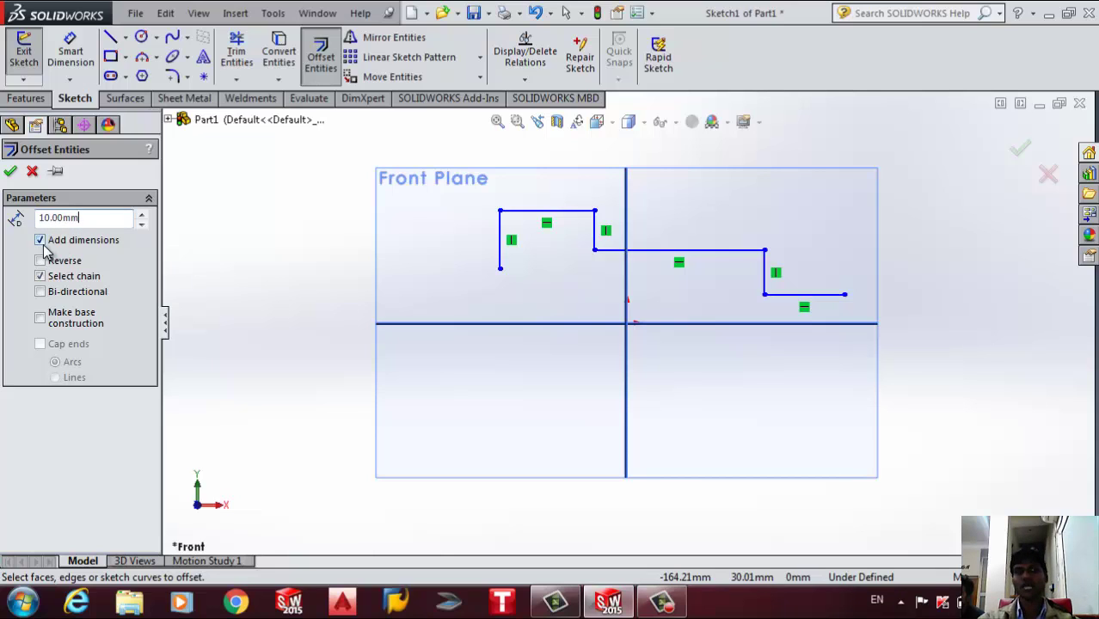
left_click(90, 218)
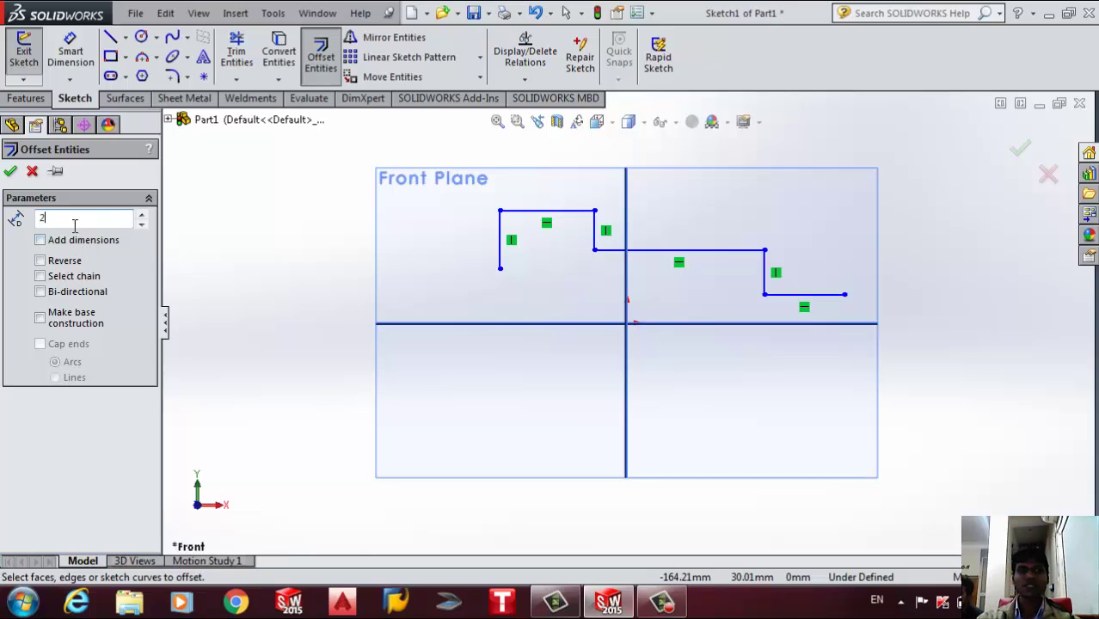
type("2")
key("Return")
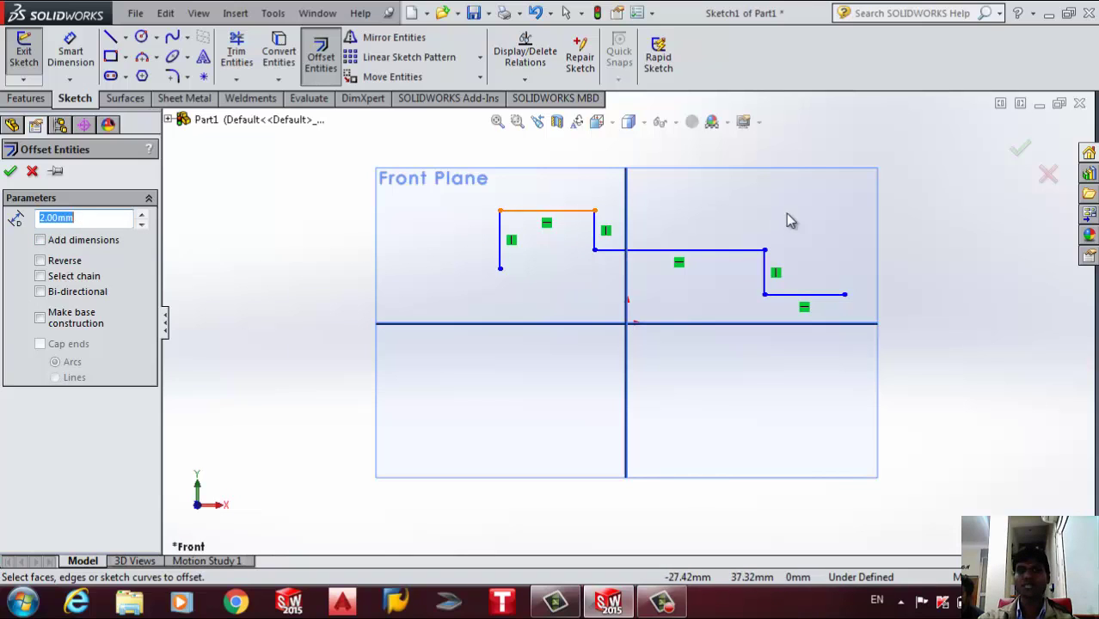
Offset the whole stepped line chain toward its lower side from the uppermost horizontal line, with Select chain enabled
left_click(544, 211)
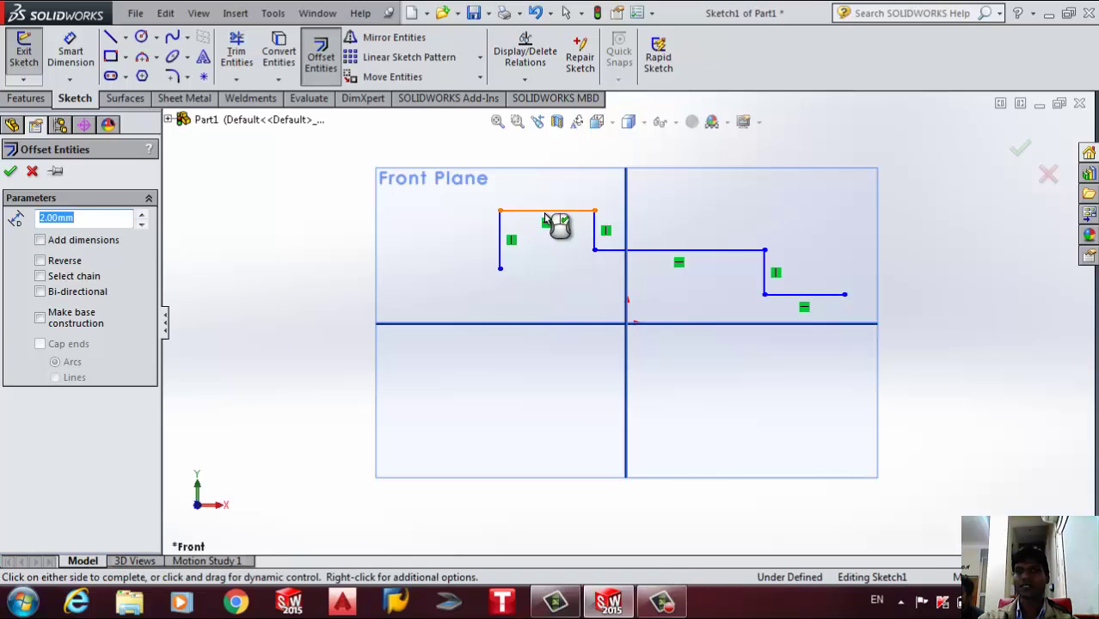
scroll(538, 222, "up", 2)
scroll(570, 262, "down", 3)
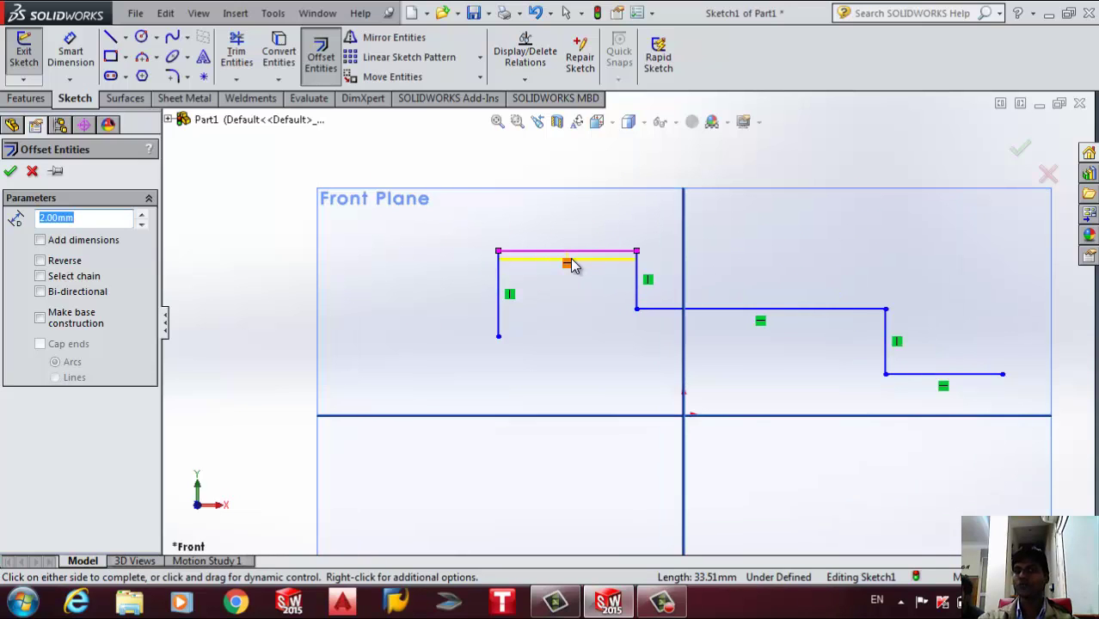
scroll(680, 271, "up", 1)
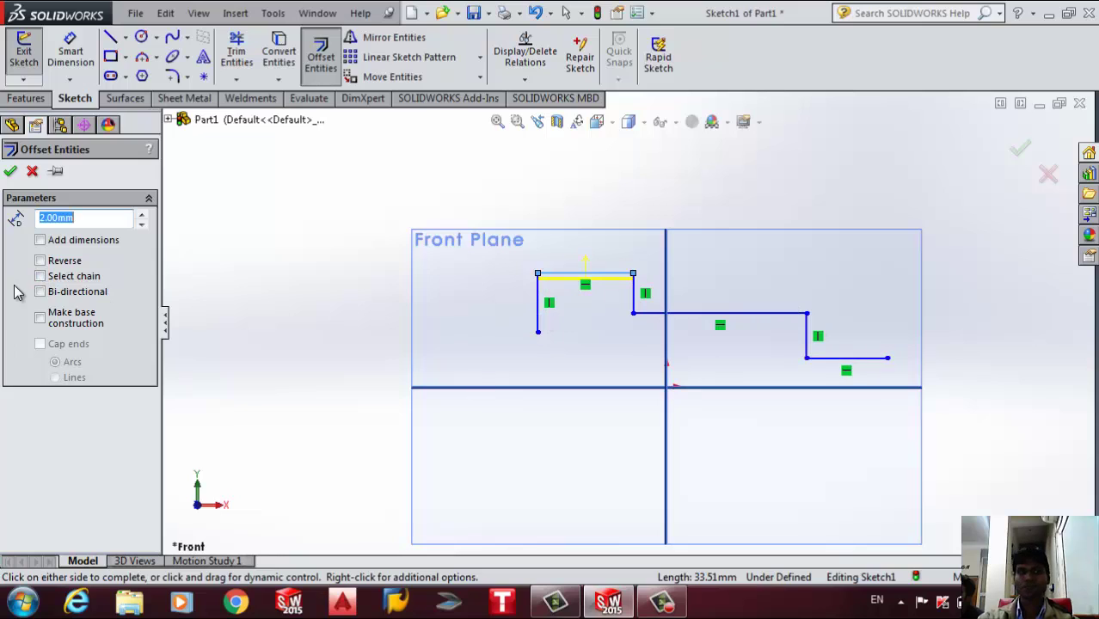
left_click(39, 277)
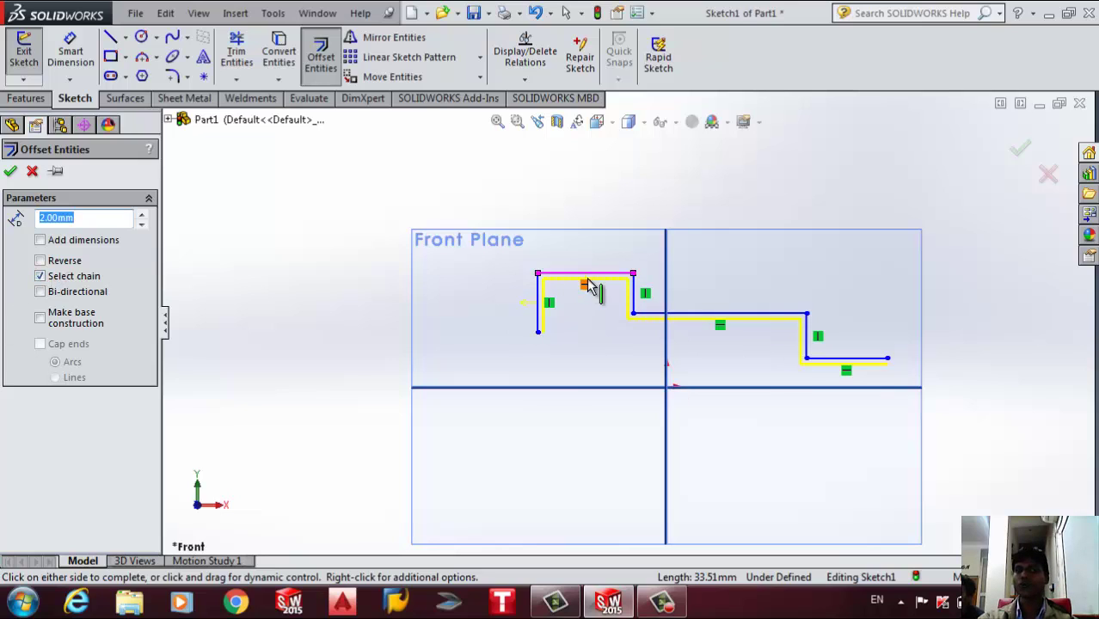
left_click(40, 276)
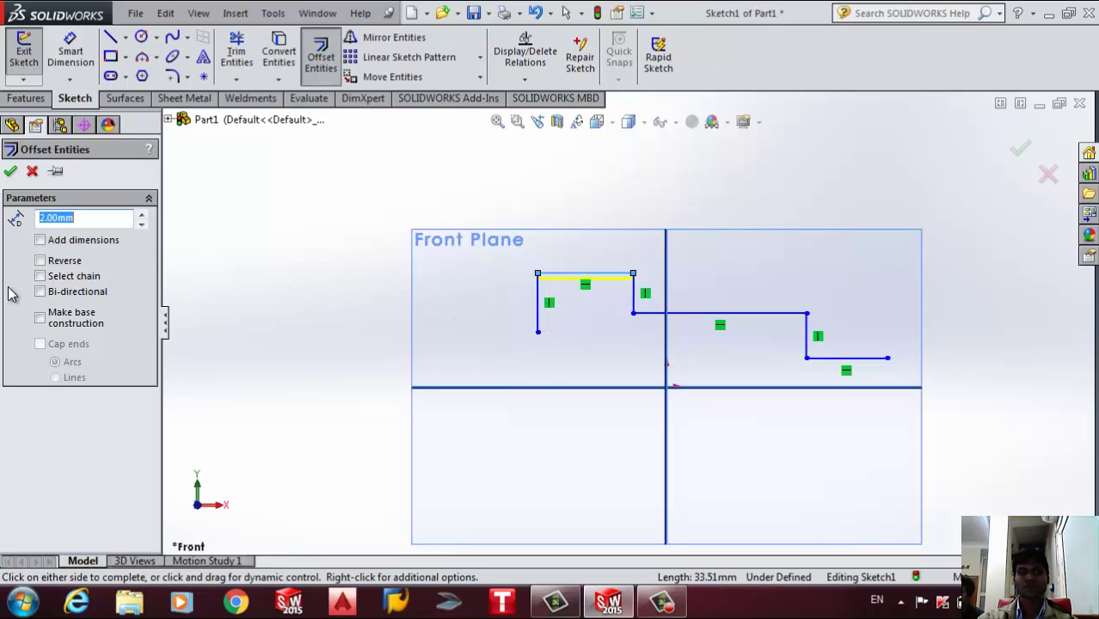
left_click(40, 277)
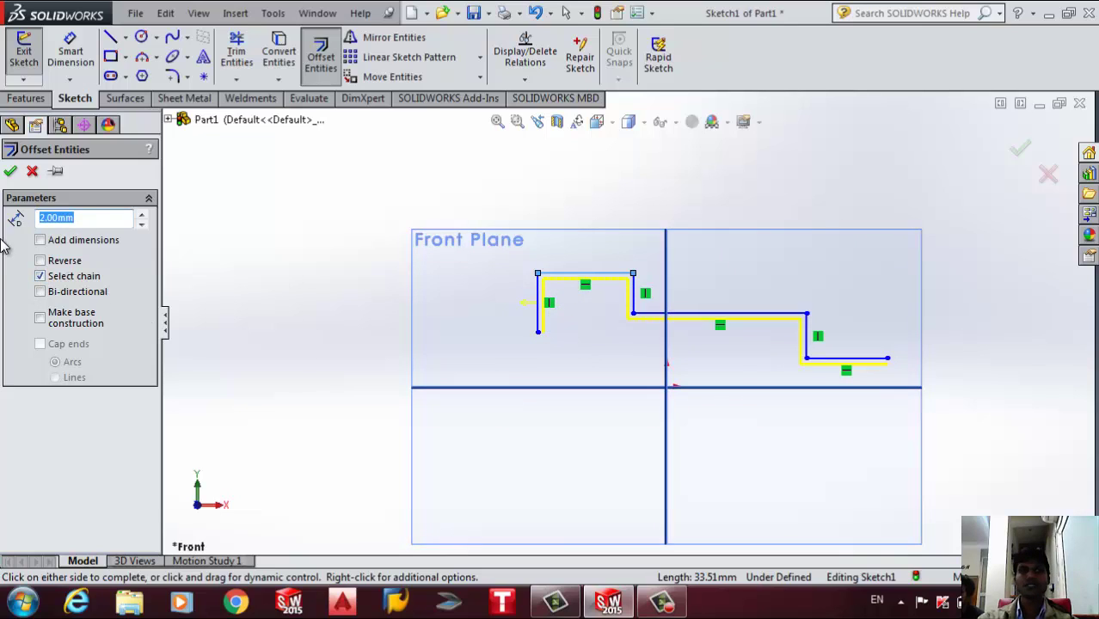
key("Return")
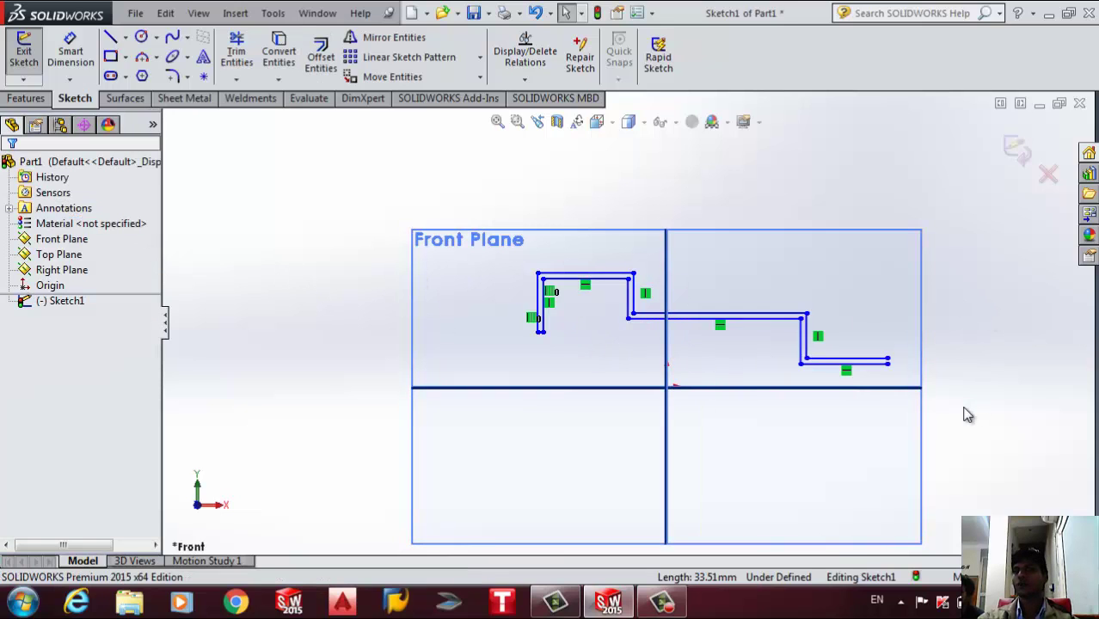
Sketch a circle of about 22.4 mm radius centred on the vertical axis, about 18 mm below the origin
scroll(962, 412, "up", 1)
scroll(962, 412, "down", 2)
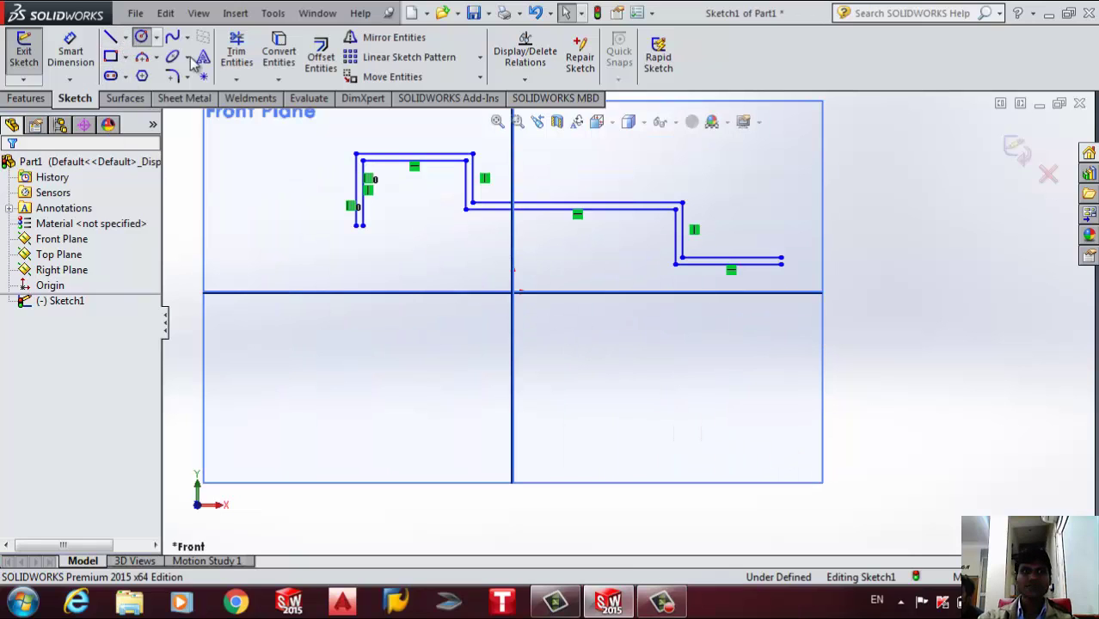
left_click(141, 37)
left_click(512, 355)
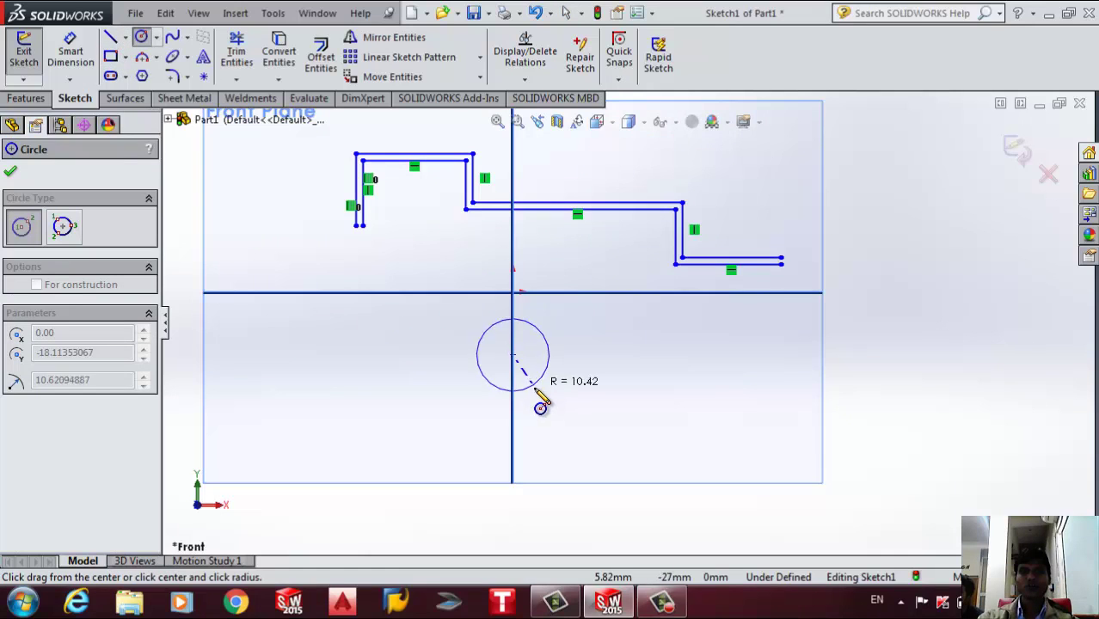
left_click(552, 425)
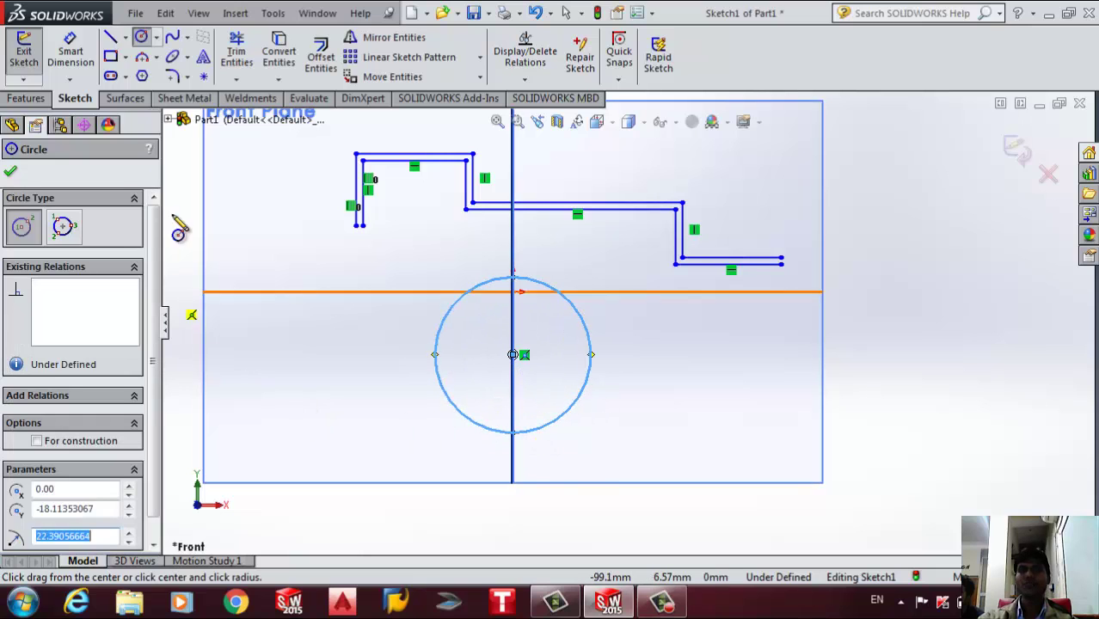
key("Escape")
Offset the circle outward by 5 mm with Add dimensions enabled
left_click(321, 81)
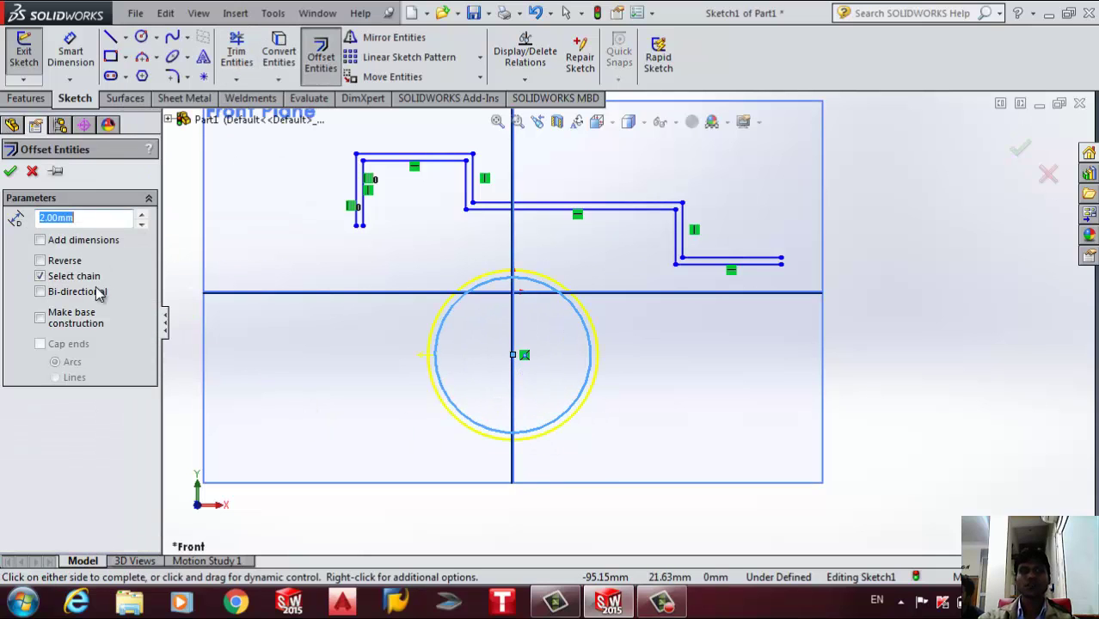
left_click(41, 241)
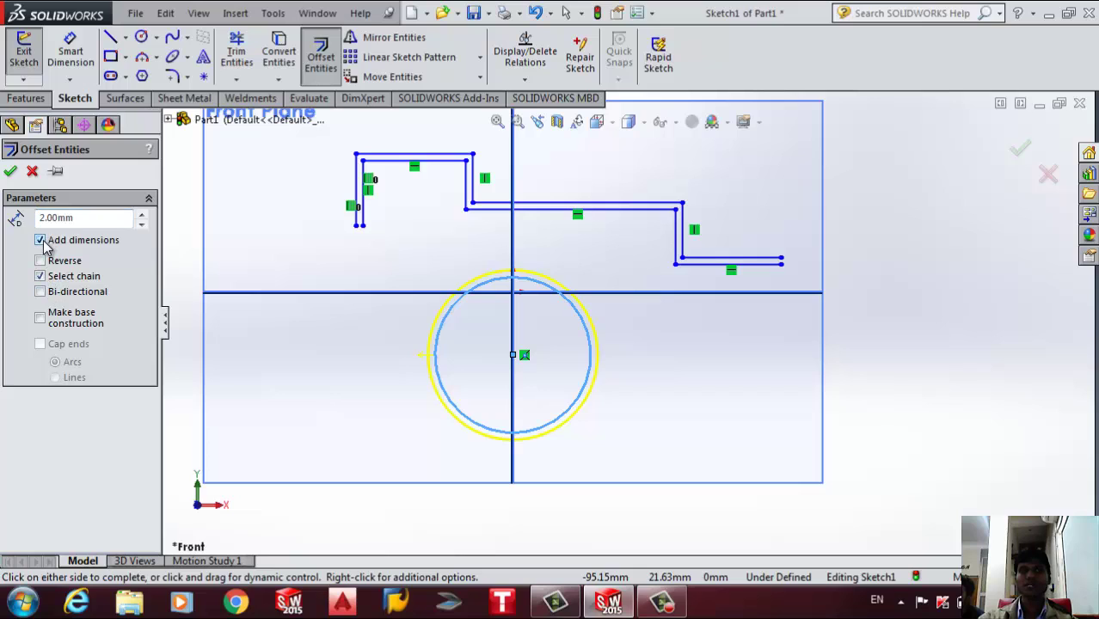
double_click(82, 216)
type("5")
key("Return")
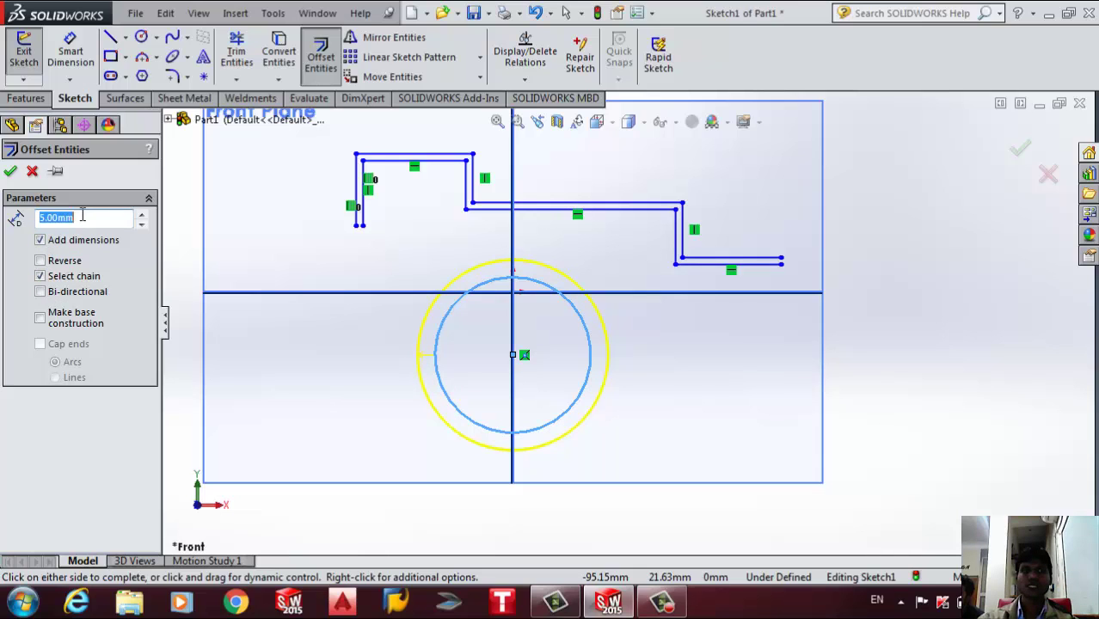
left_click(11, 172)
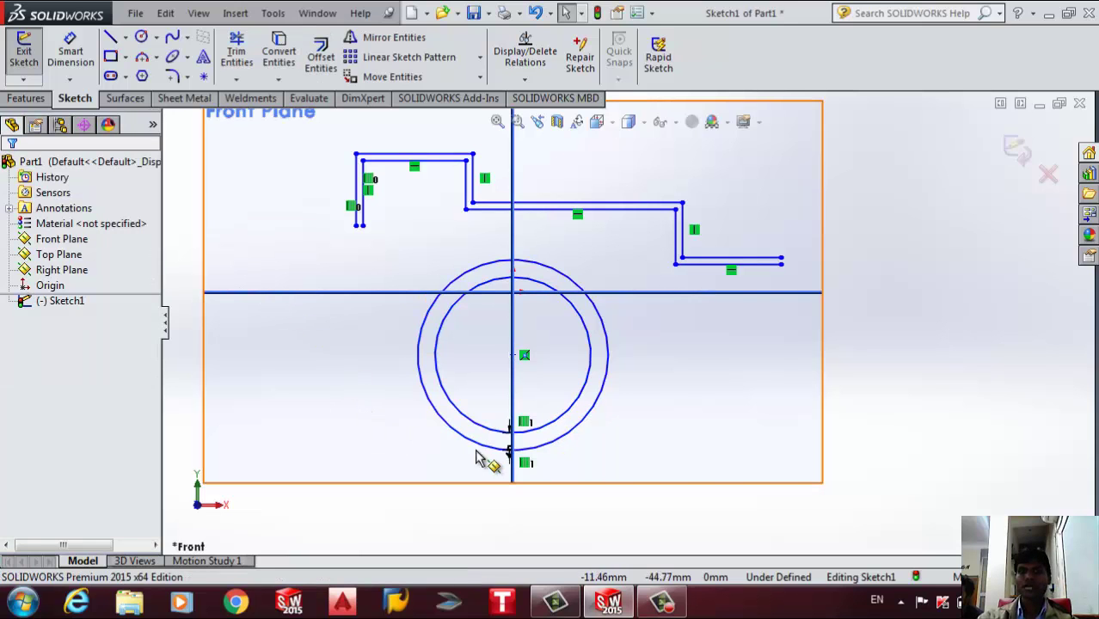
Sketch an open U-shaped chain of three lines below the circles, with two vertical sides joined by a horizontal base
scroll(477, 458, "down", 10)
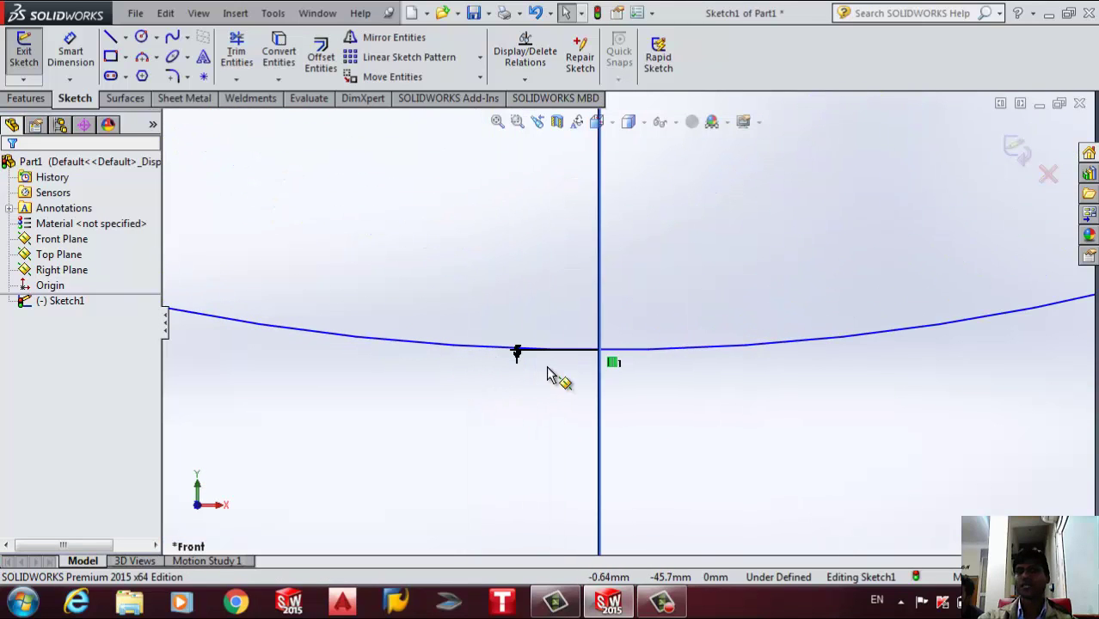
scroll(538, 365, "up", 1)
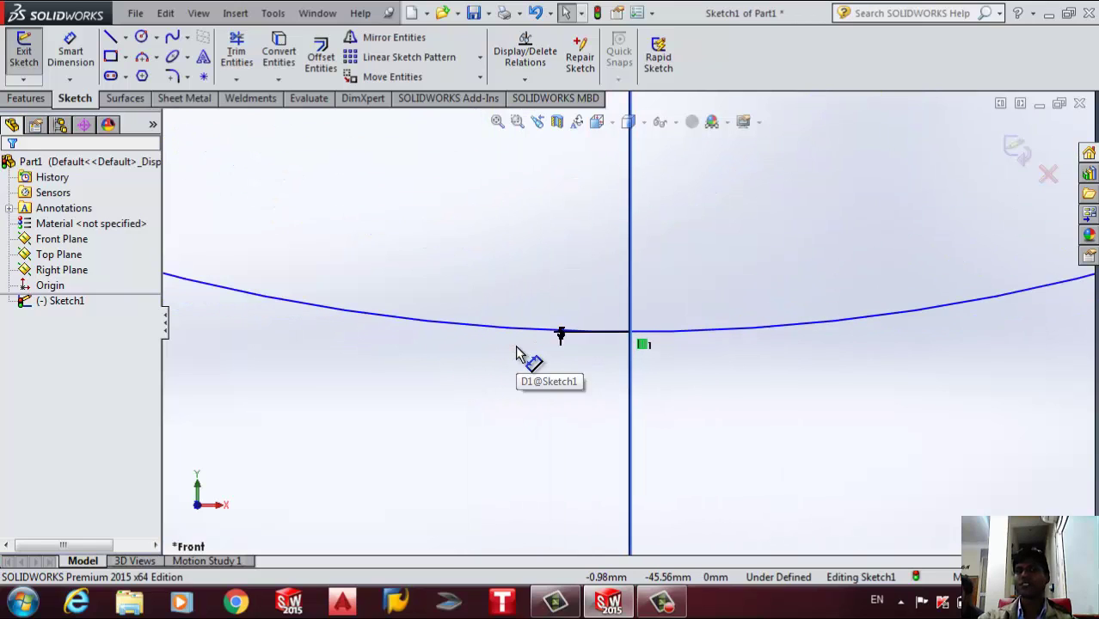
scroll(524, 344, "up", 3)
scroll(619, 283, "down", 2)
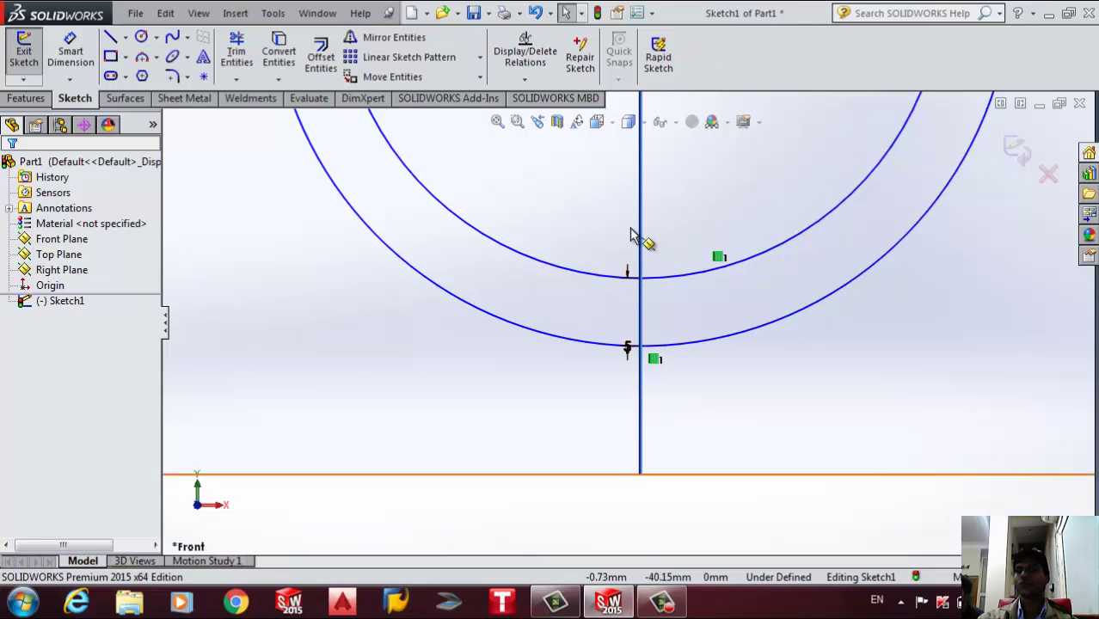
scroll(633, 284, "up", 6)
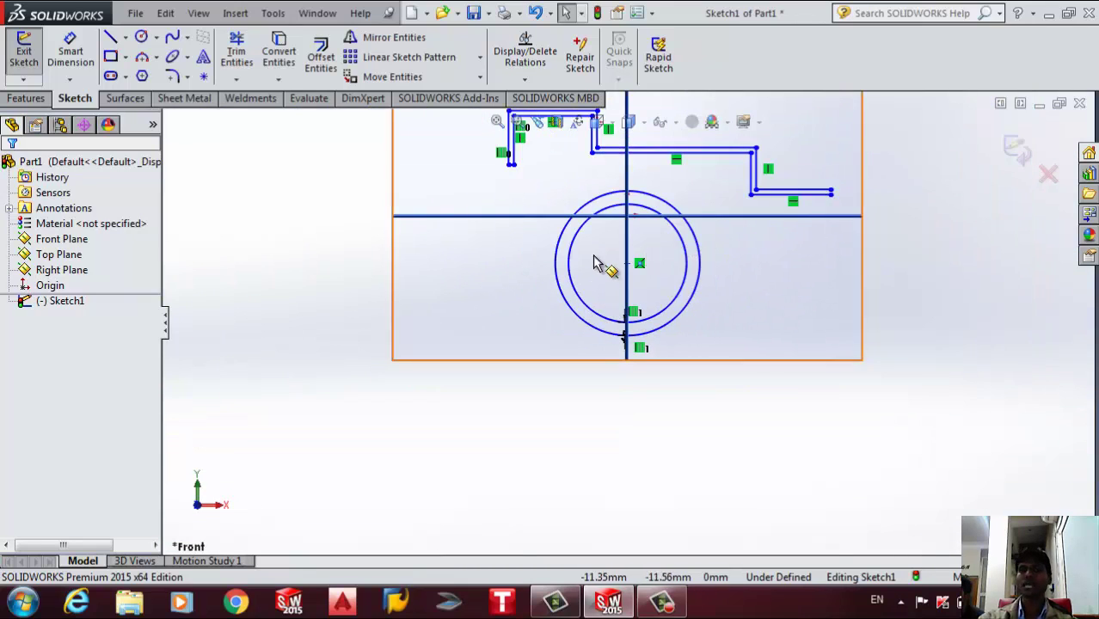
left_click(110, 37)
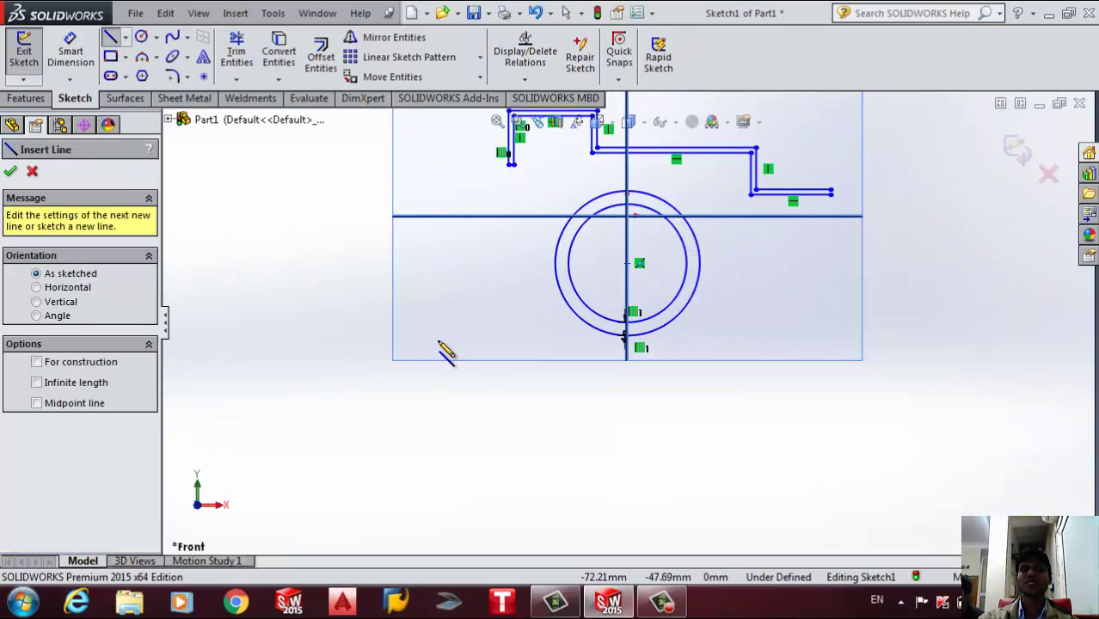
left_click(486, 338)
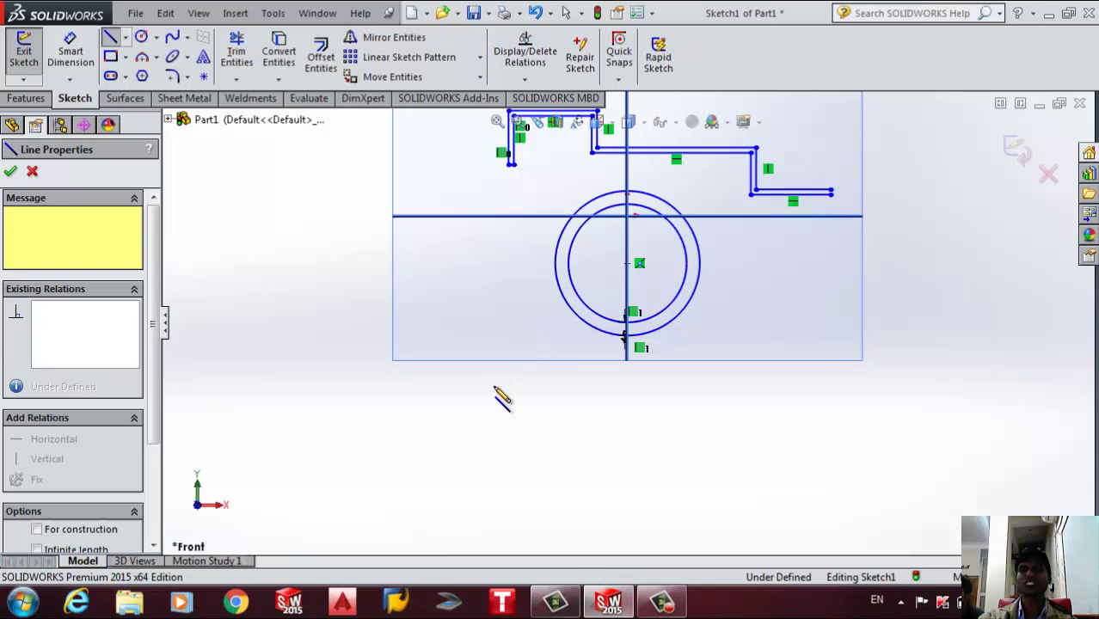
left_click(486, 457)
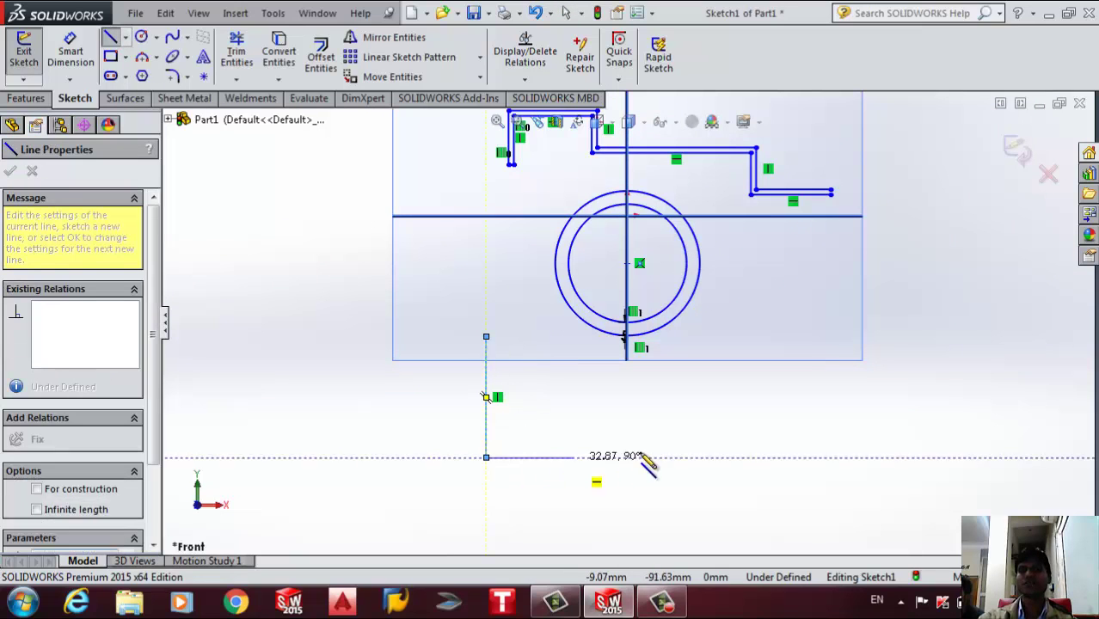
left_click(773, 457)
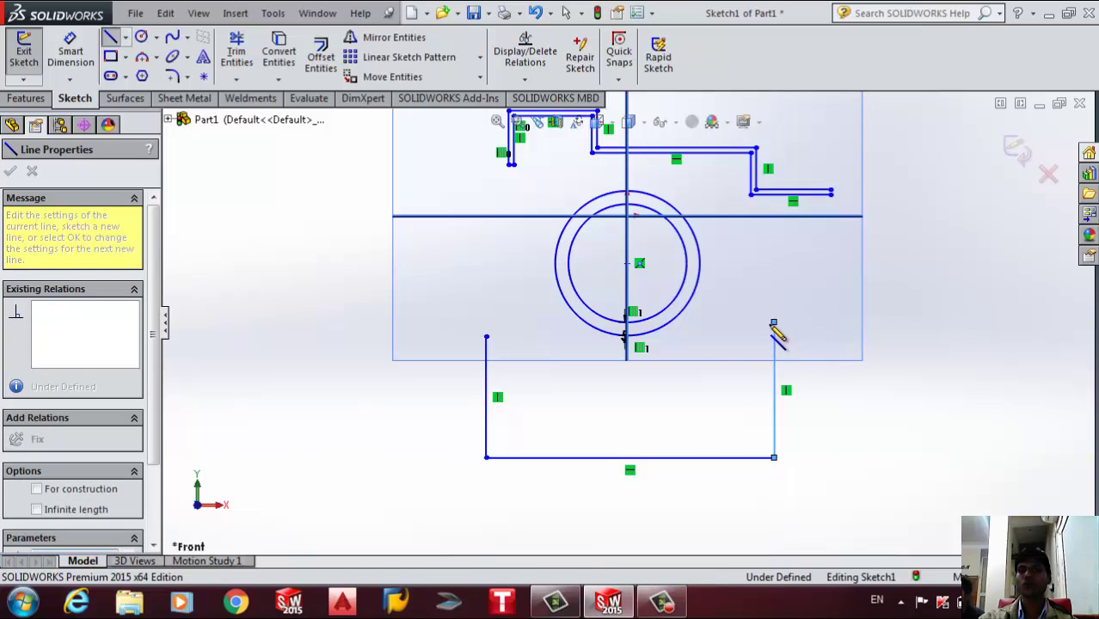
left_click(773, 324)
Offset the U-shaped chain outward by 5 mm with Add dimensions and Select chain enabled
left_click(320, 53)
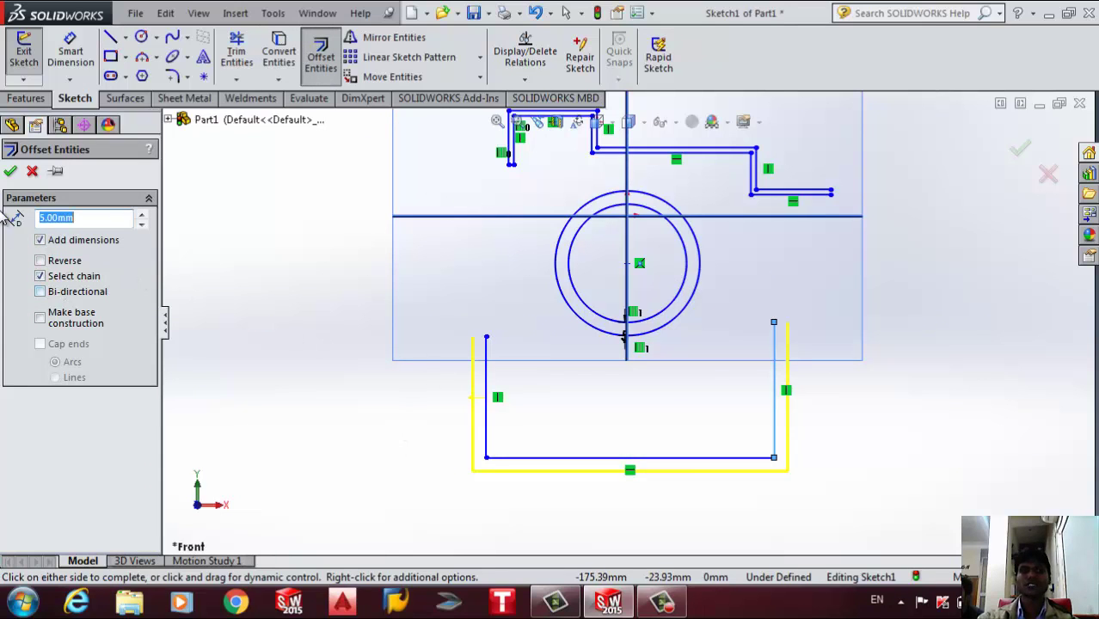
left_click(10, 172)
scroll(481, 408, "down", 5)
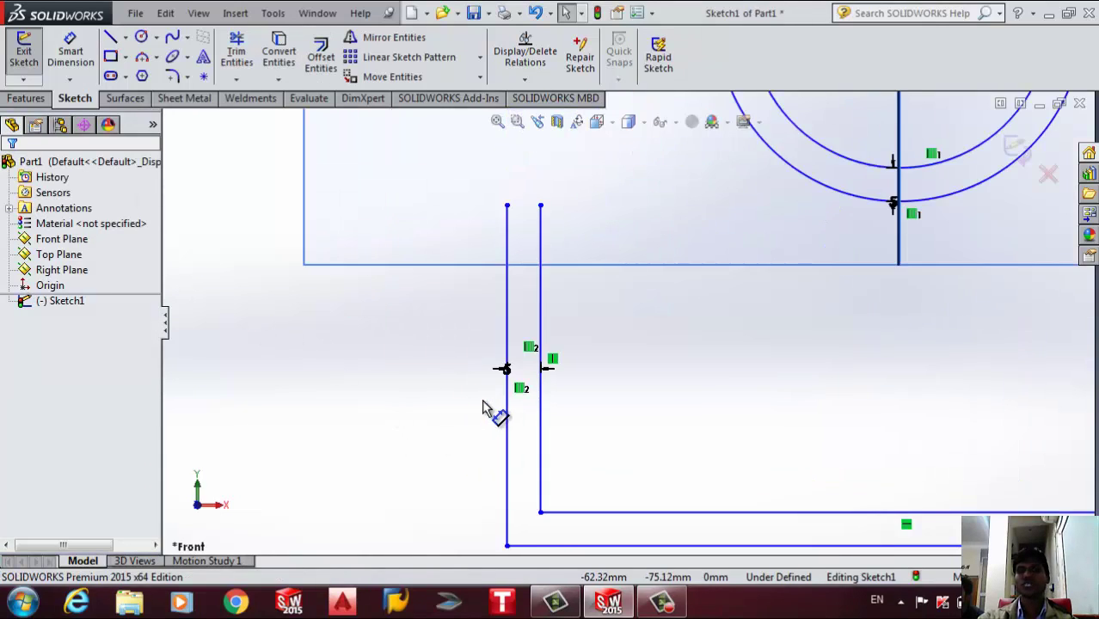
left_click(526, 367)
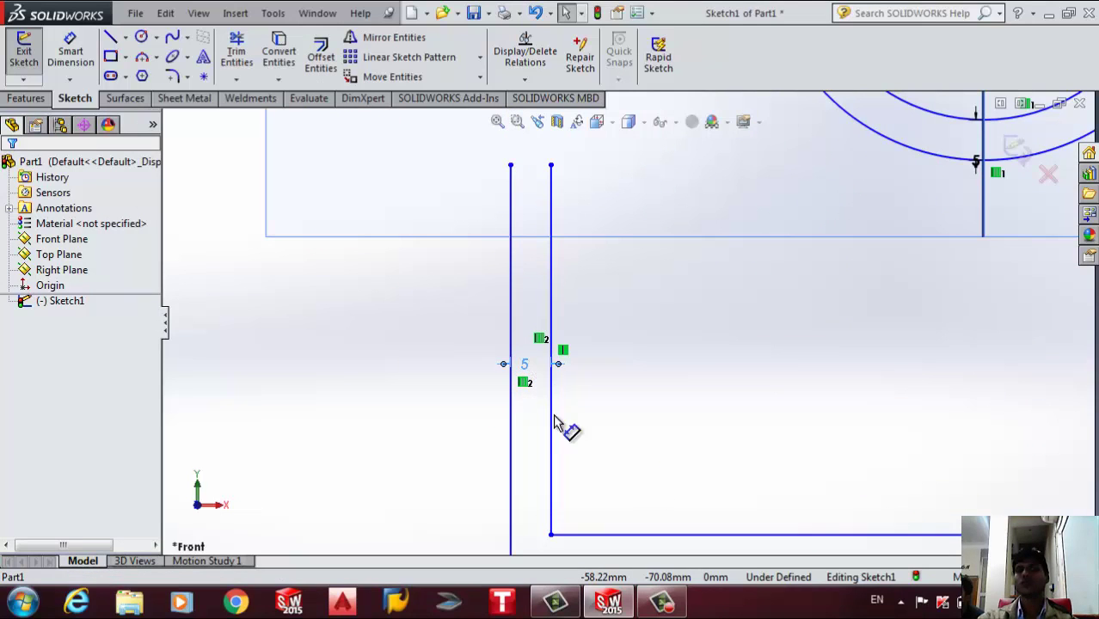
left_click(891, 411)
scroll(889, 414, "up", 5)
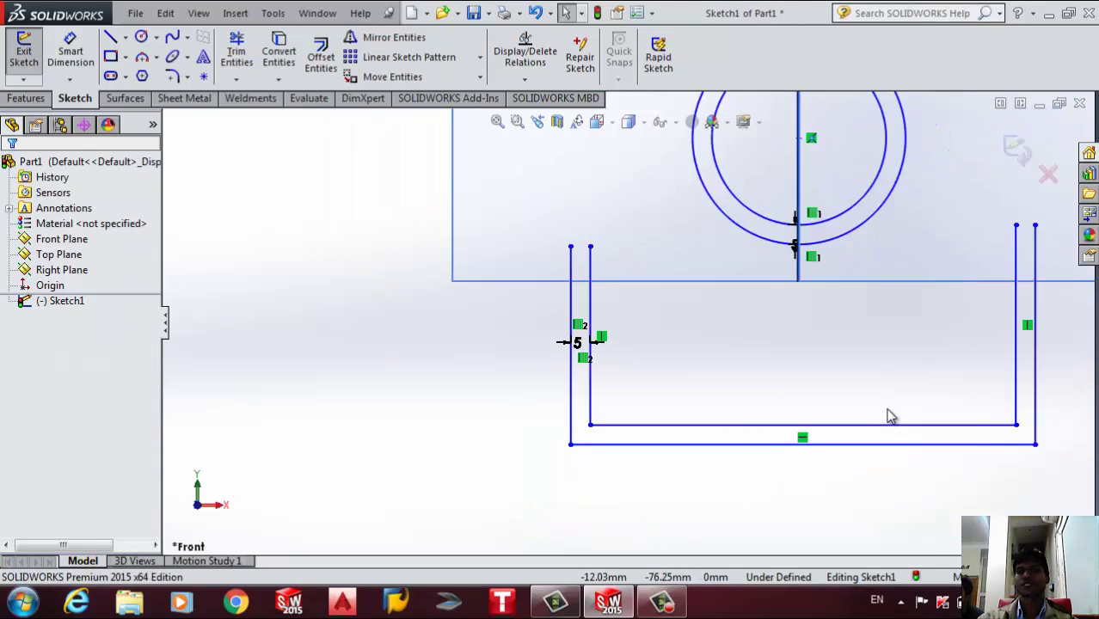
scroll(632, 314, "up", 2)
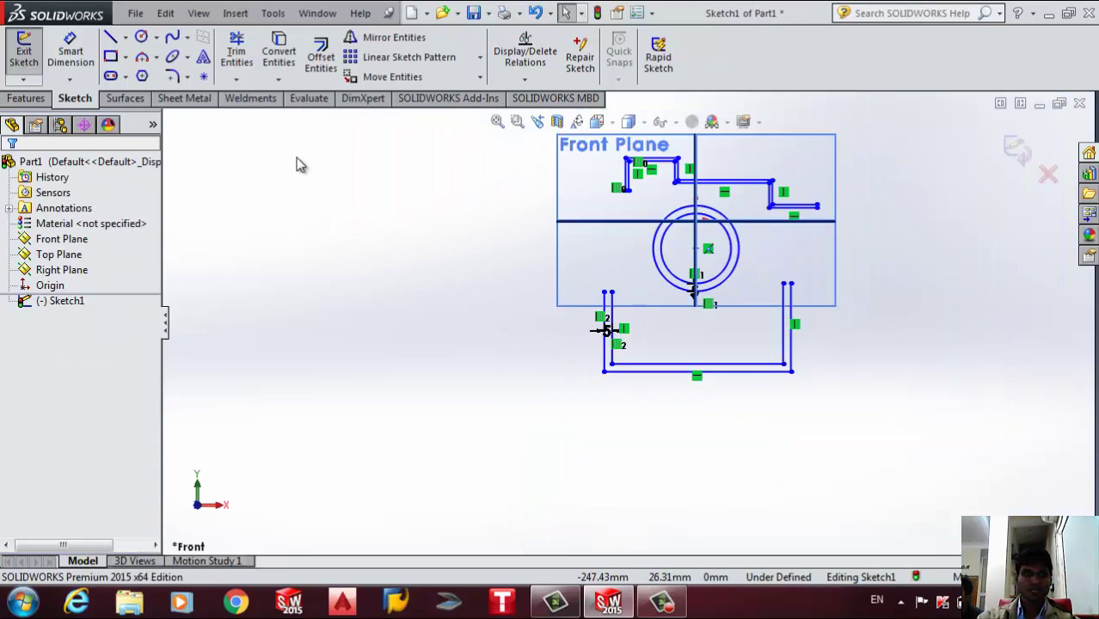
Sketch a four-segment stepped line chain below the U-shaped profile, with its lower horizontal line about 163 mm long
left_click(320, 57)
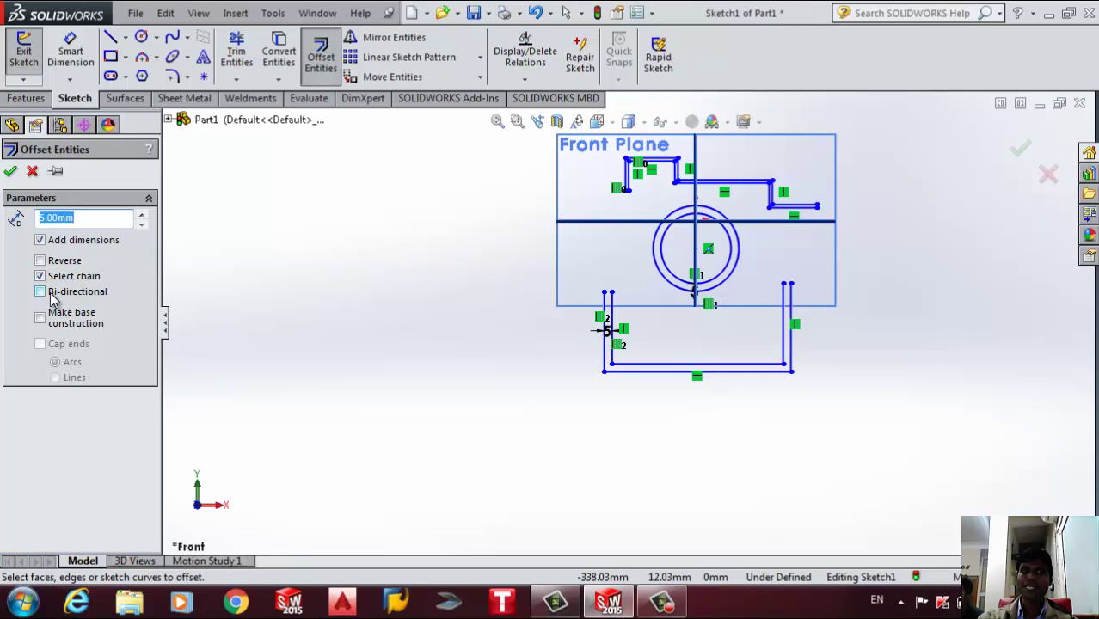
left_click(32, 172)
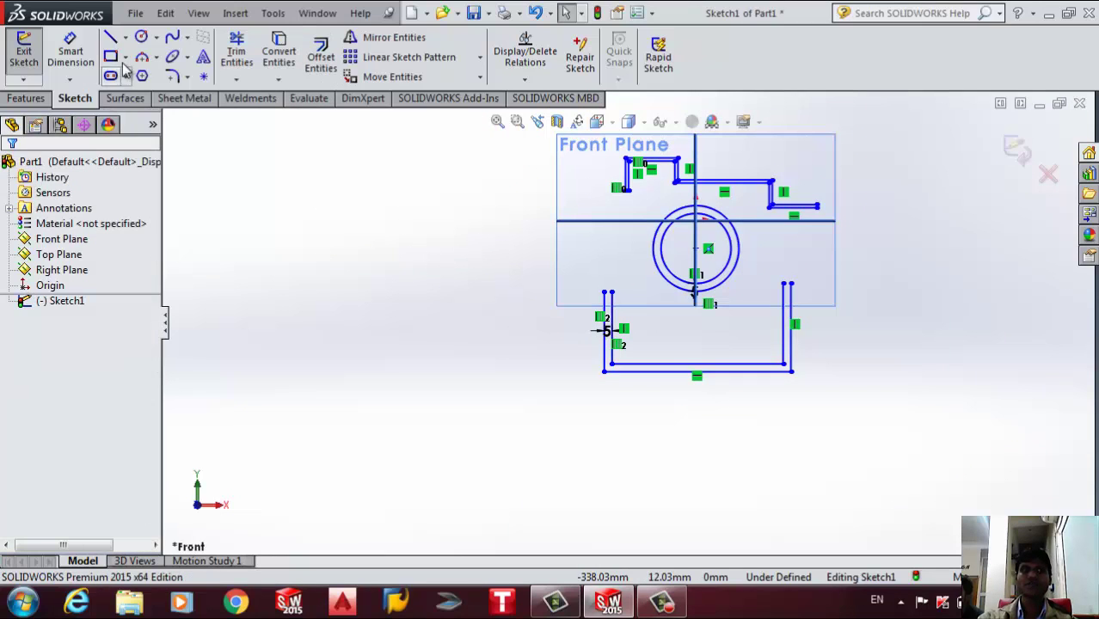
left_click(110, 37)
scroll(536, 351, "up", 2)
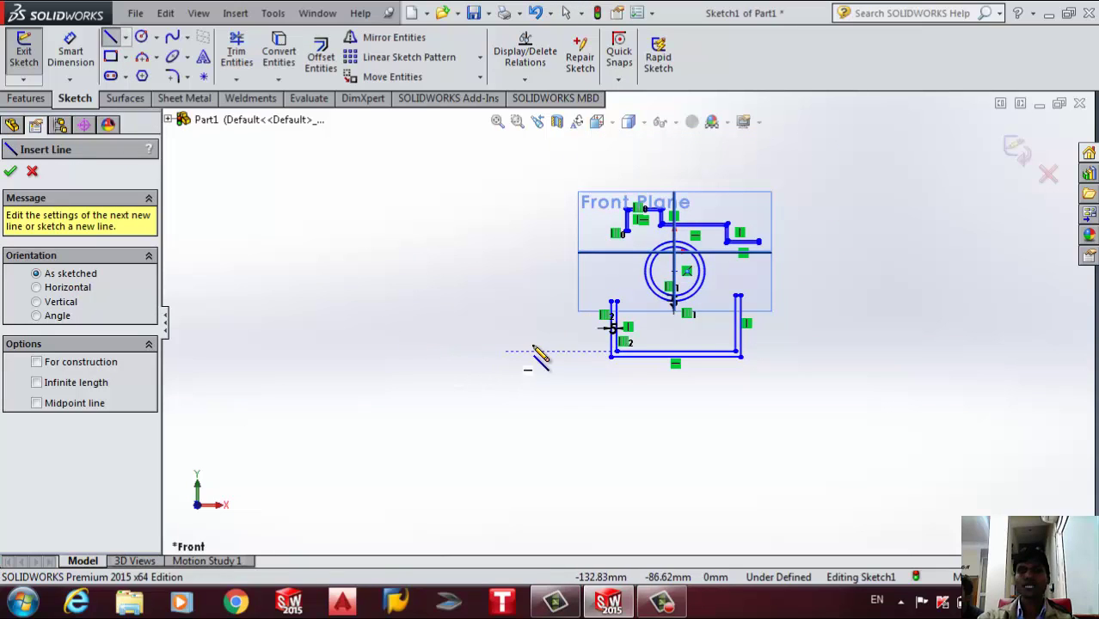
left_click(525, 351)
left_click(525, 445)
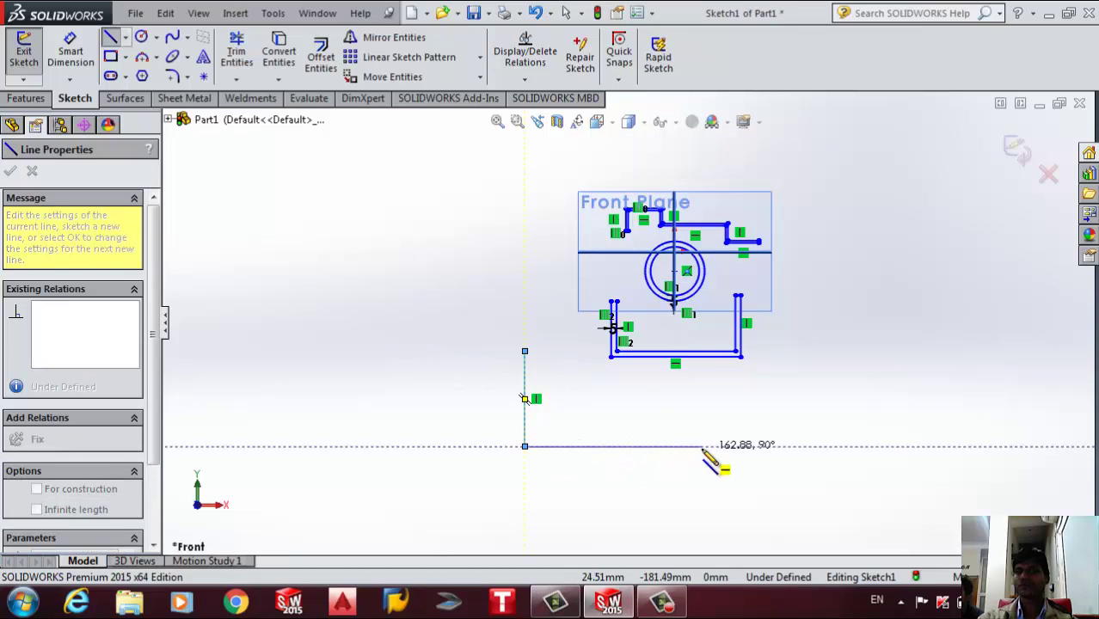
left_click(702, 446)
left_click(702, 399)
left_click(833, 400)
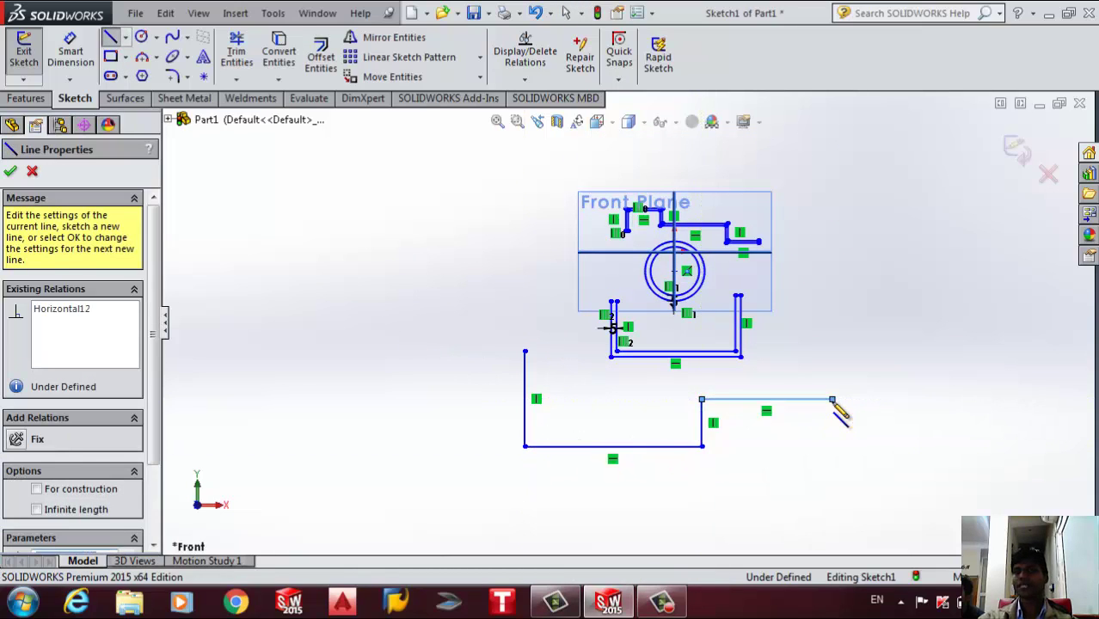
key("Escape")
Set up a bi-directional offset of the lowest stepped chain with a distance of 10 mm
scroll(821, 435, "down", 1)
scroll(821, 435, "down", 1)
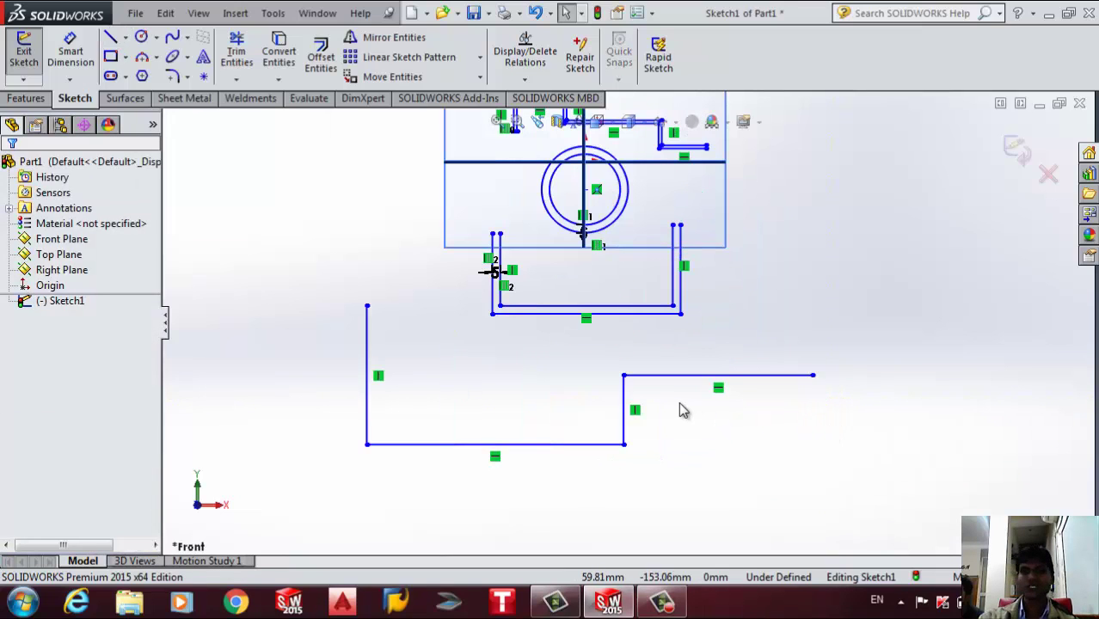
left_click(320, 59)
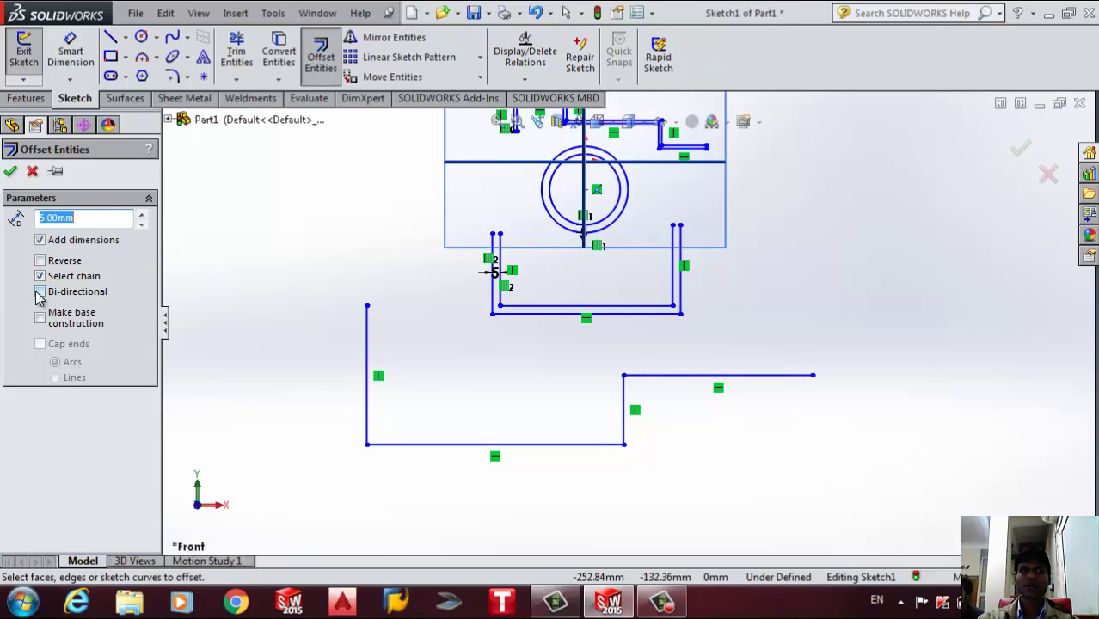
left_click(39, 292)
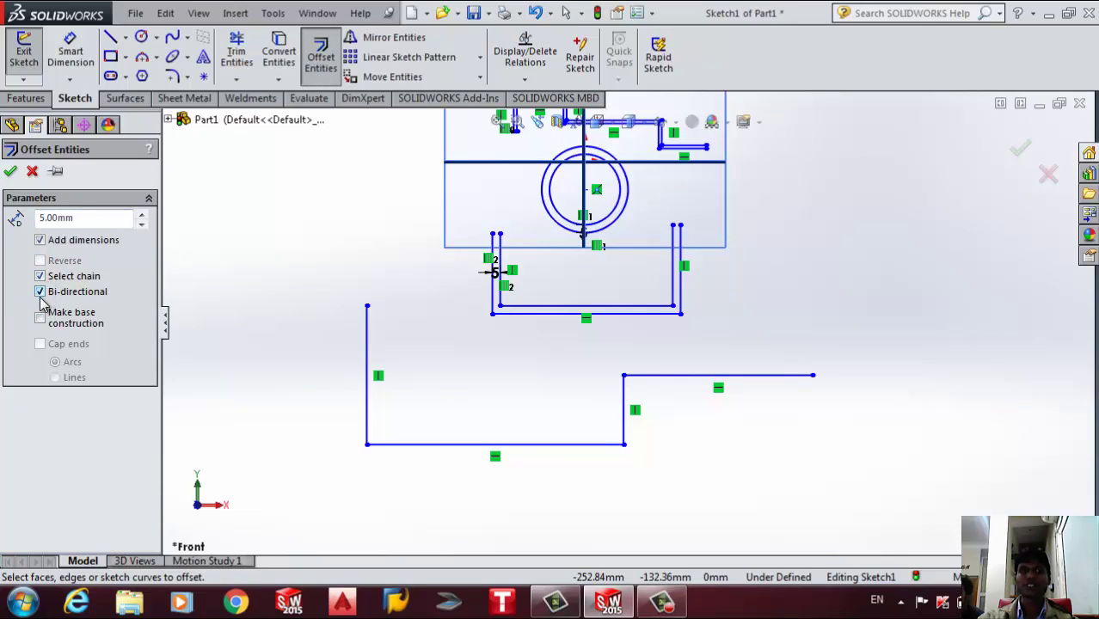
left_click(516, 446)
scroll(544, 490, "down", 1)
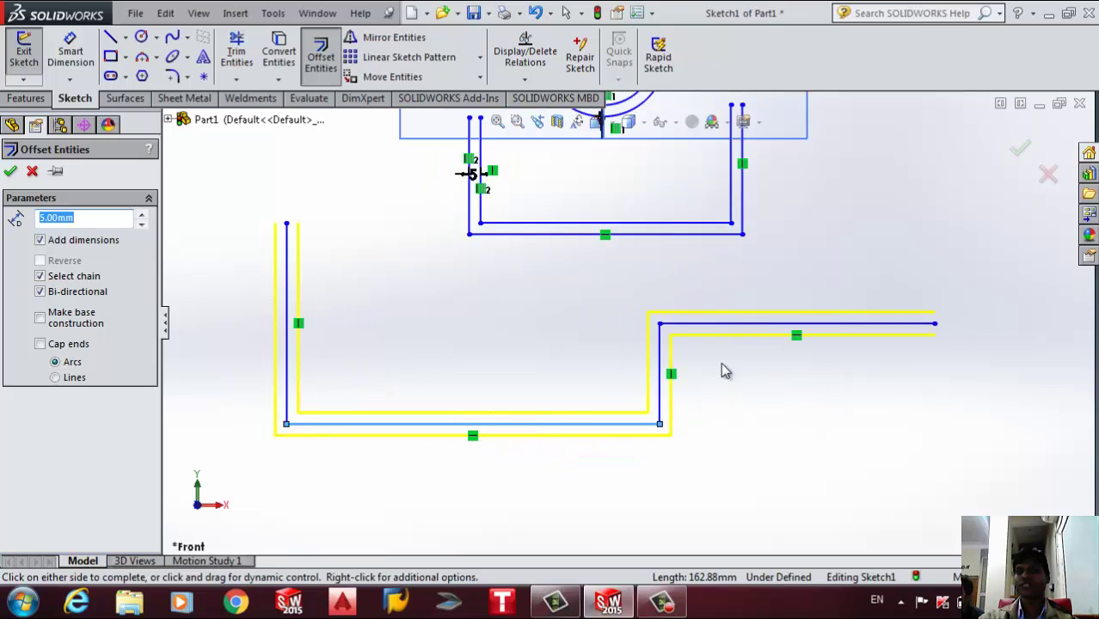
left_click(143, 216)
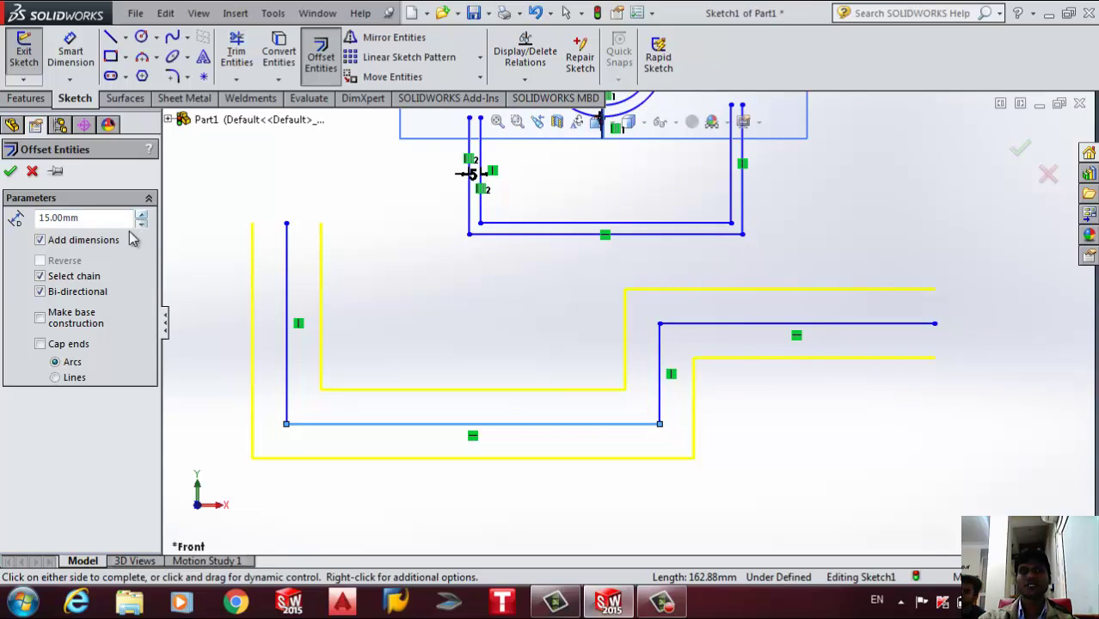
double_click(97, 218)
type("10")
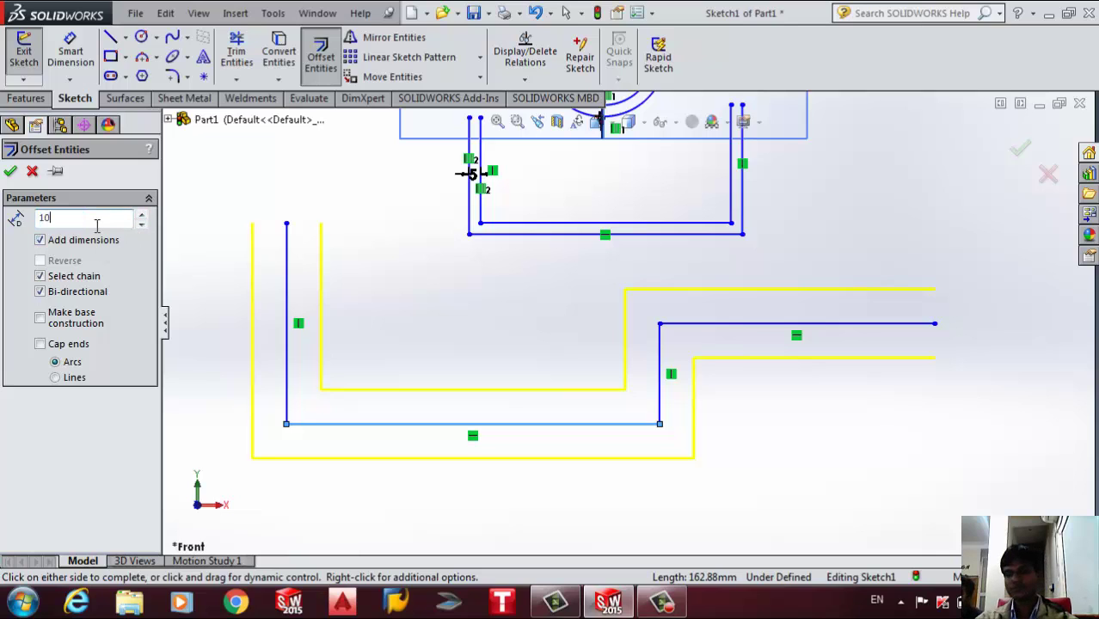
key("Return")
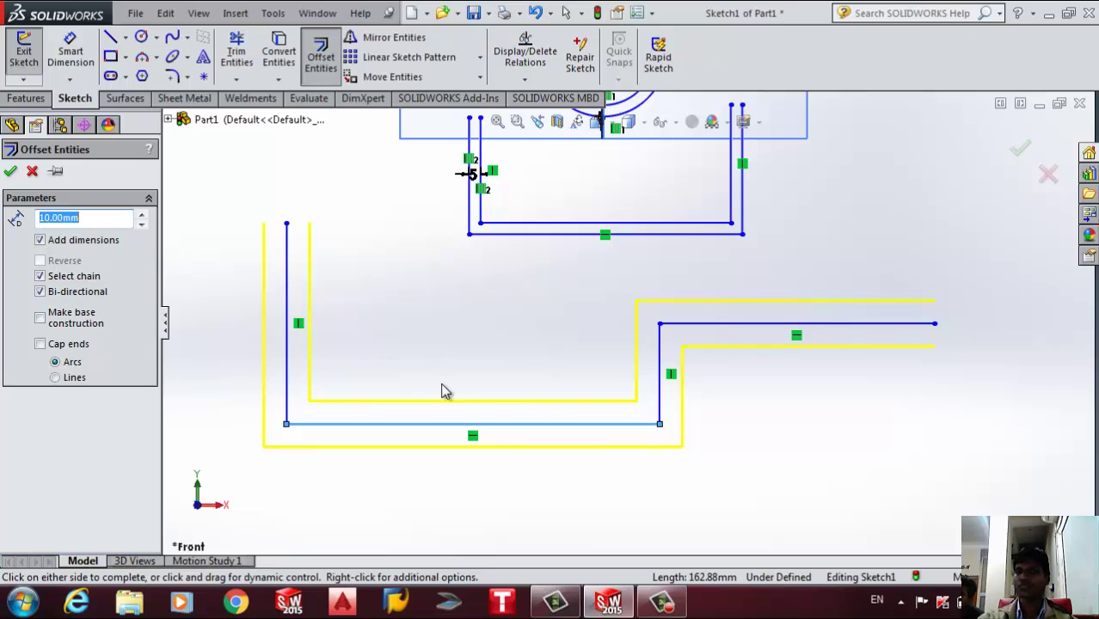
Turn off Bi-directional and try the 10 mm offset on both sides of the chain with Reverse
left_click(41, 293)
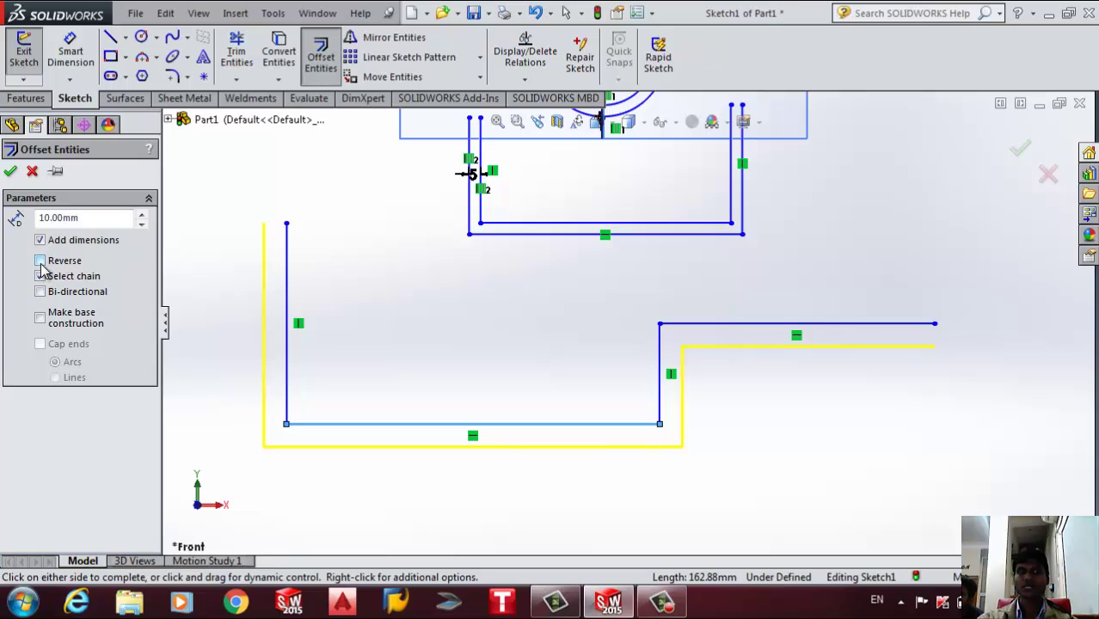
left_click(41, 261)
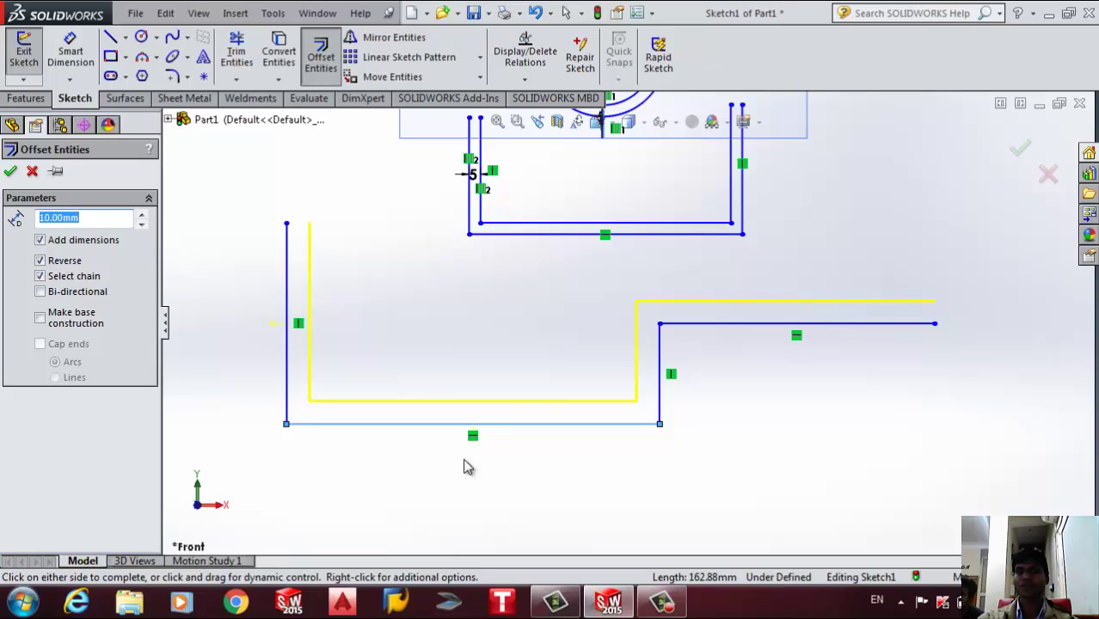
left_click(40, 261)
left_click(41, 261)
left_click(41, 261)
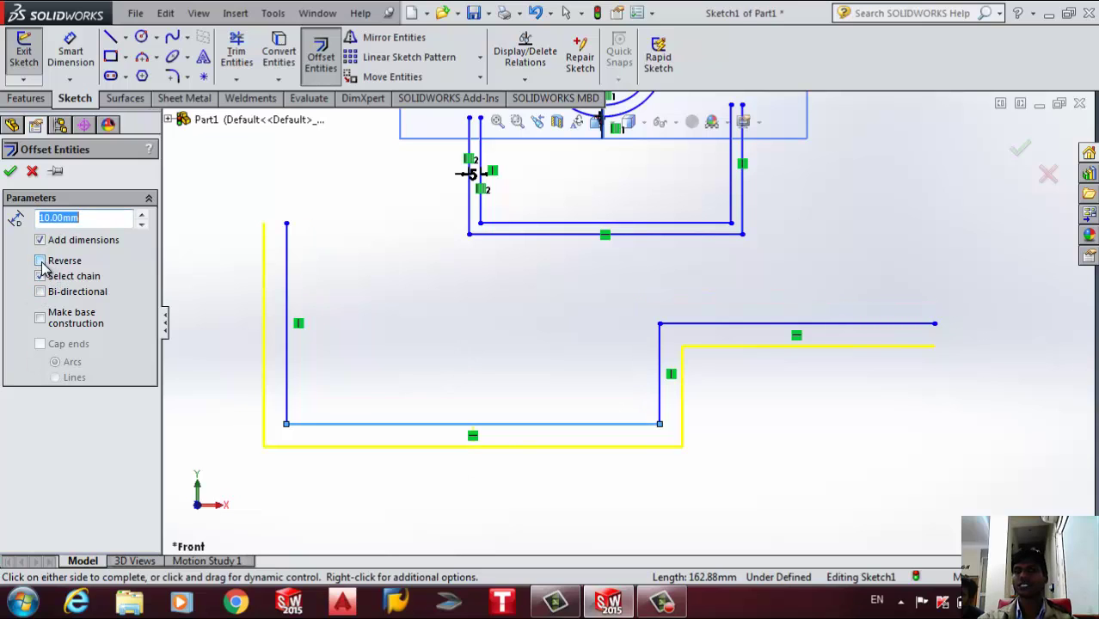
left_click(41, 261)
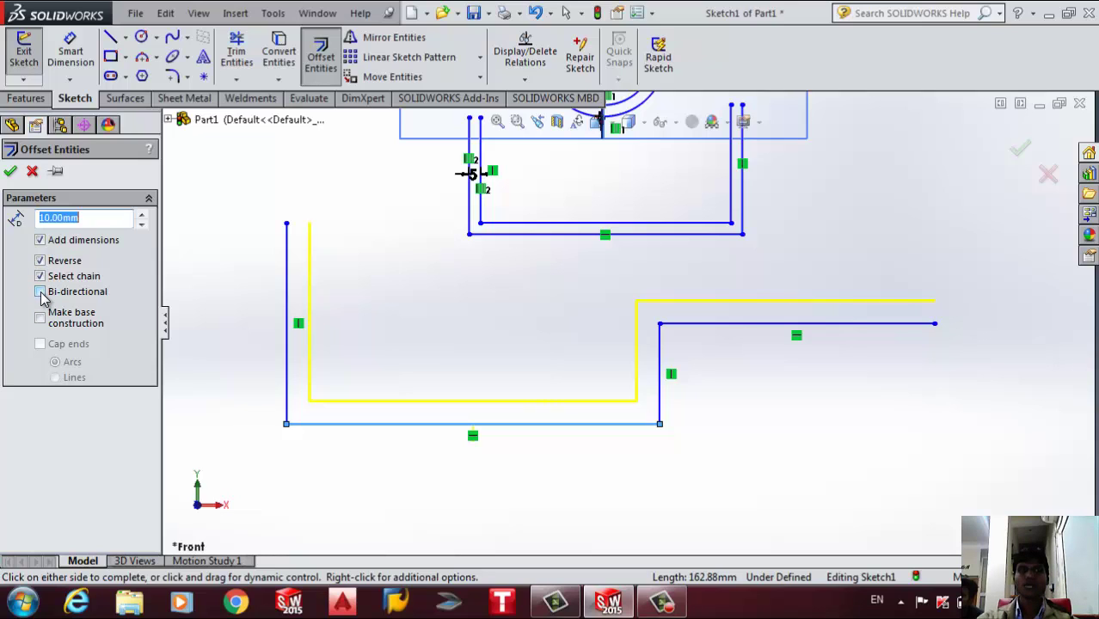
Enable Bi-directional and Make base construction, and apply the 10 mm offset to the lowest stepped chain
left_click(41, 292)
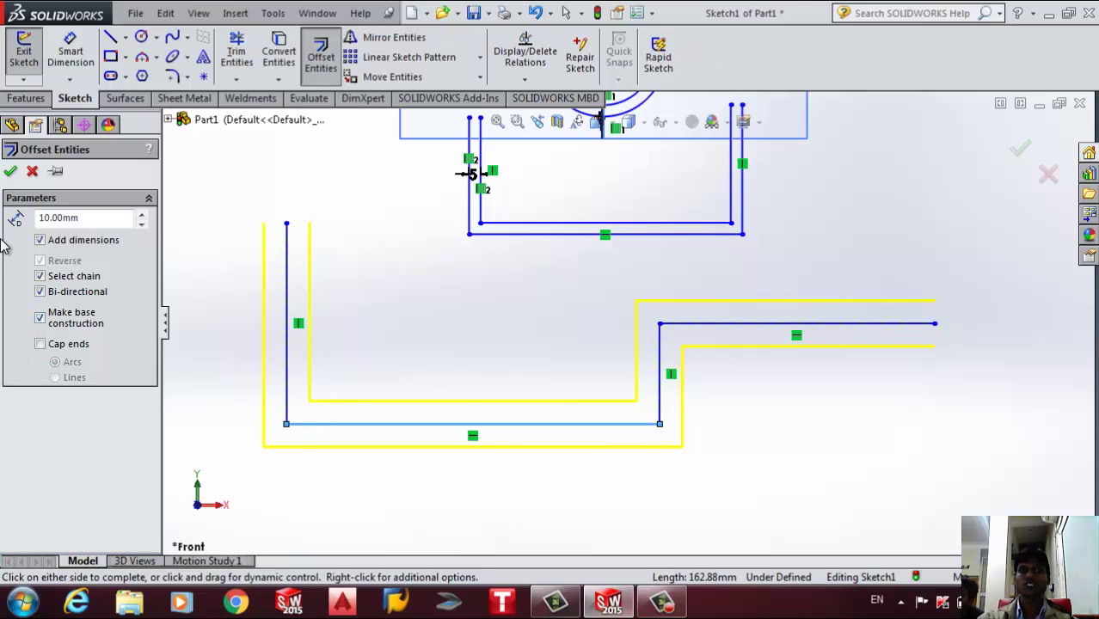
left_click(10, 170)
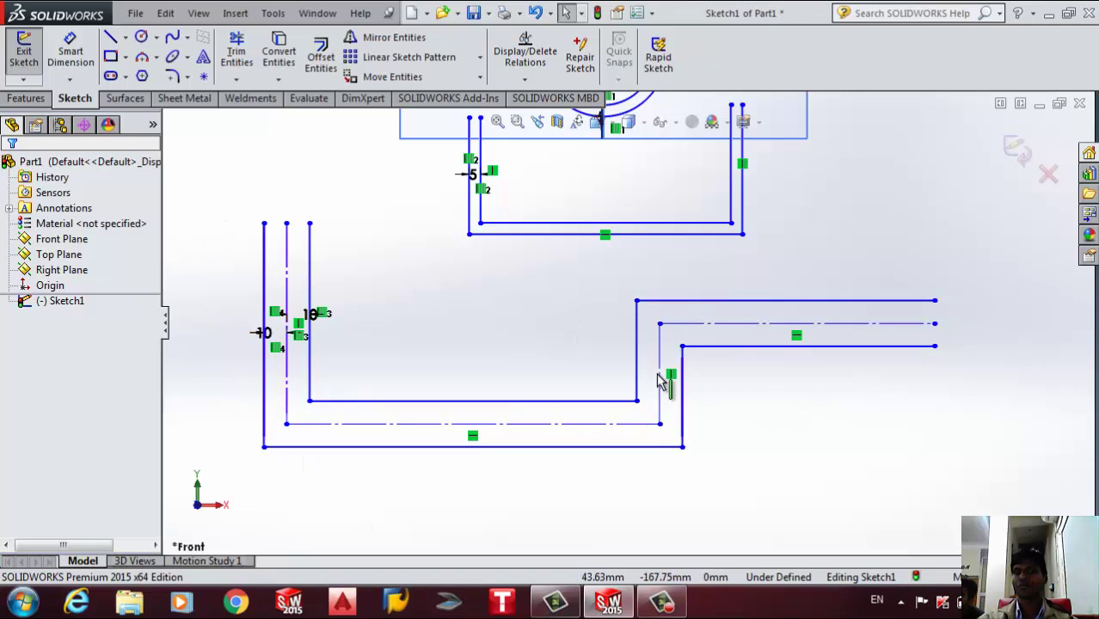
Sketch a three-segment stepped line chain beside the existing profiles, with its upper horizontal line about 55 mm long
scroll(637, 327, "up", 3)
scroll(559, 236, "down", 2)
key("f")
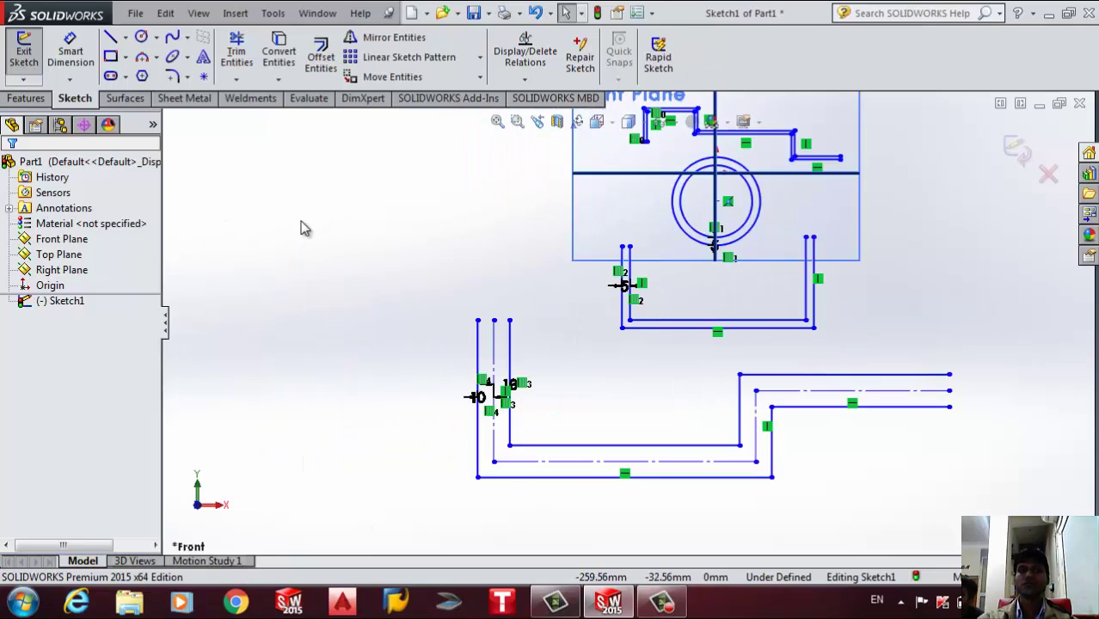
left_click(110, 37)
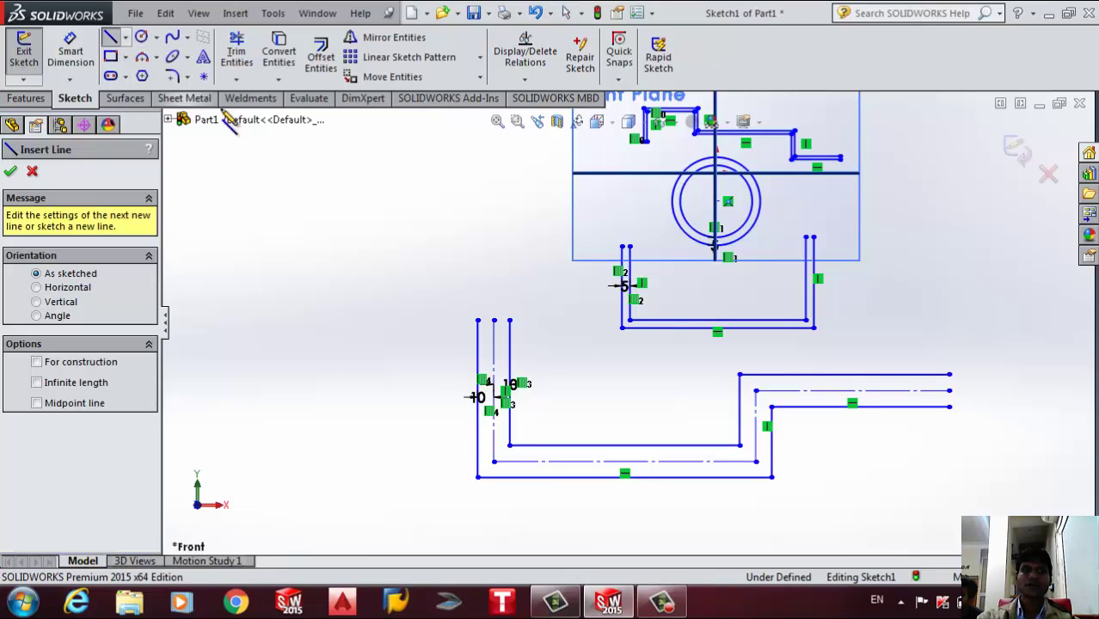
left_click(303, 223)
left_click(391, 223)
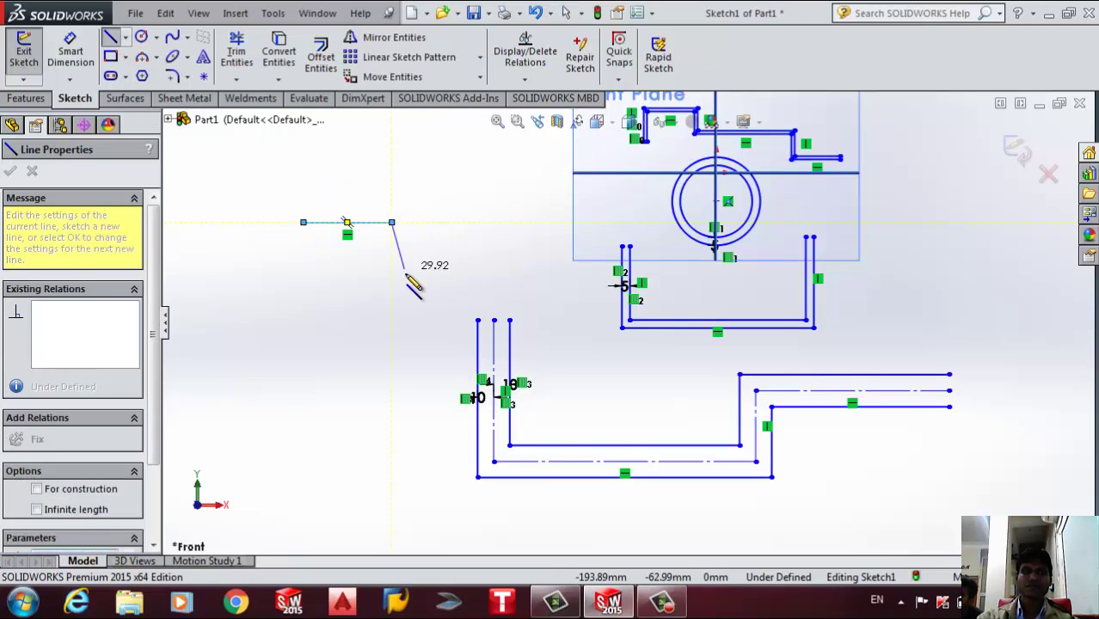
left_click(392, 282)
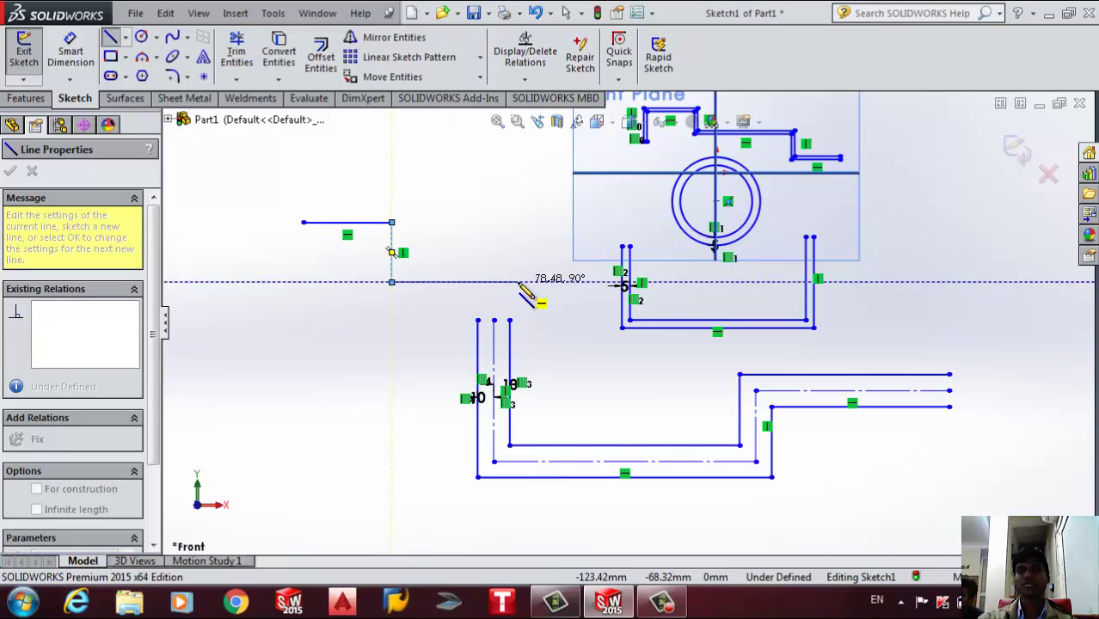
left_click(519, 283)
key("Escape")
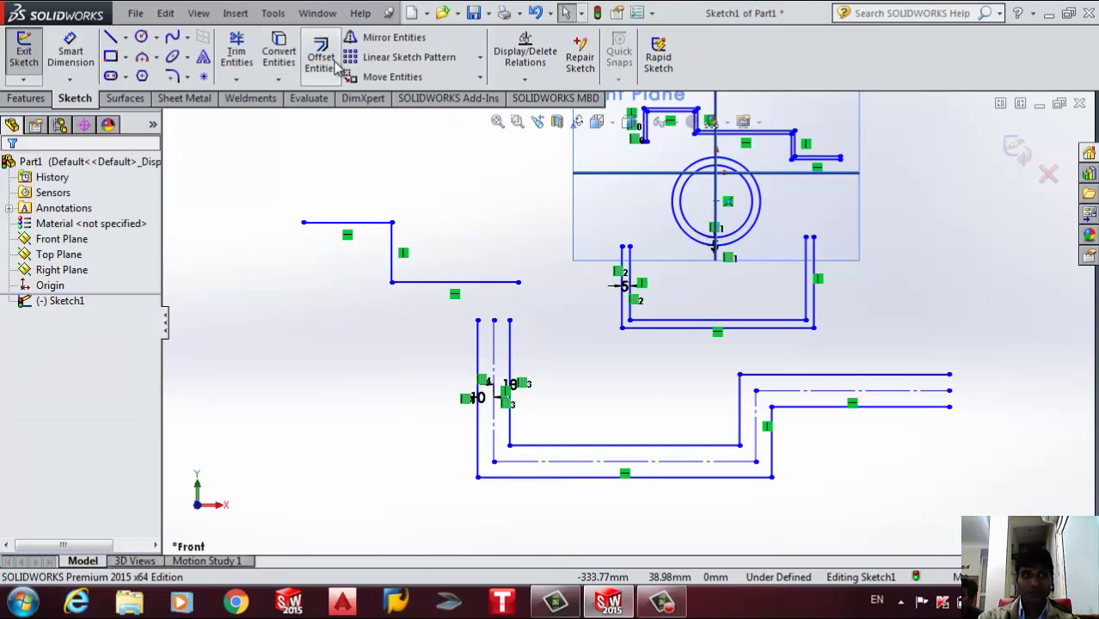
Set up a bi-directional 10 mm offset of the new three-segment chain and try Cap ends with Arcs and with Lines
left_click(320, 57)
left_click(372, 223)
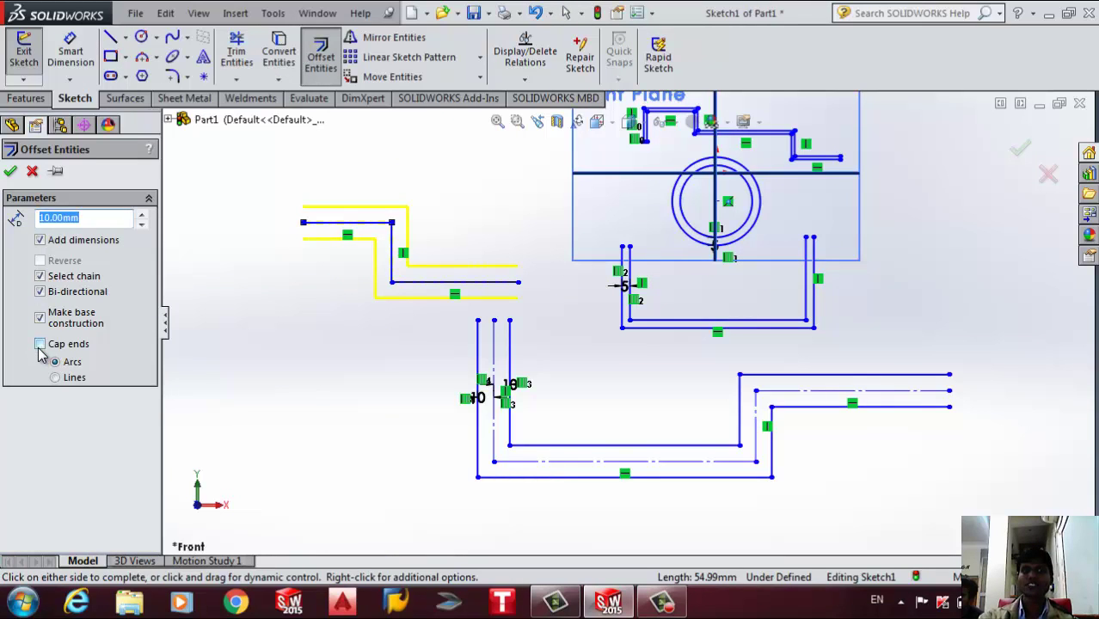
scroll(352, 219, "down", 3)
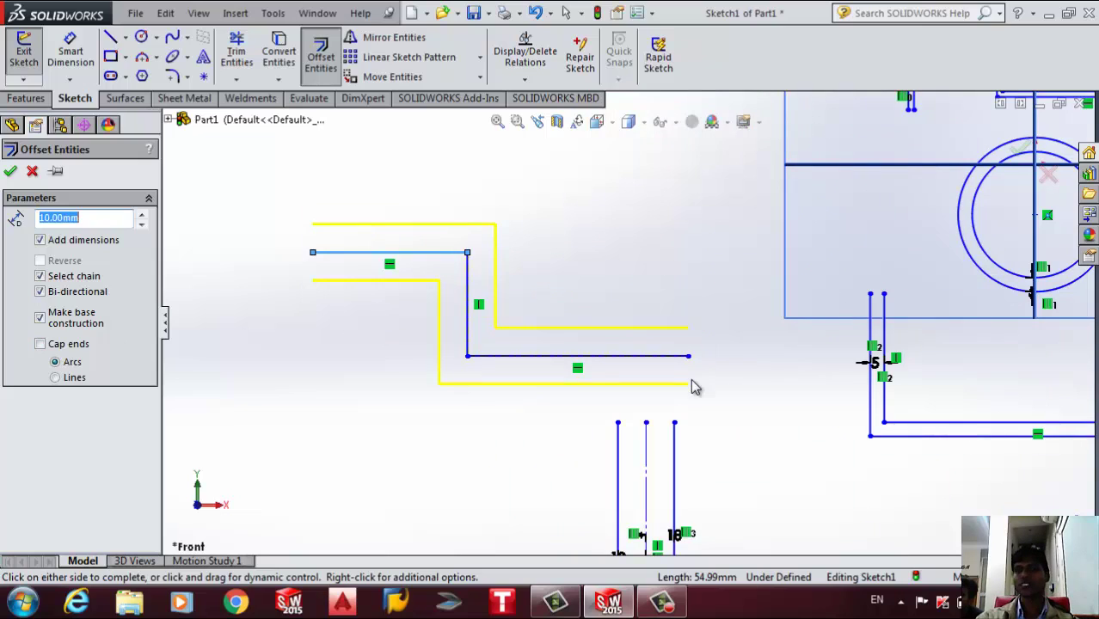
scroll(627, 327, "up", 1)
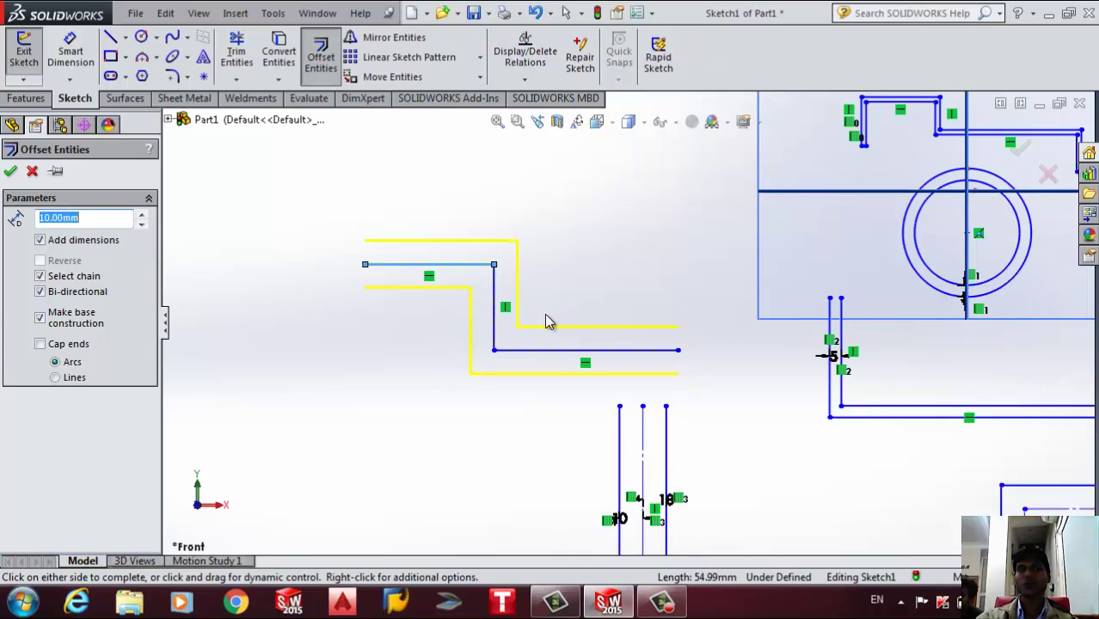
left_click(39, 345)
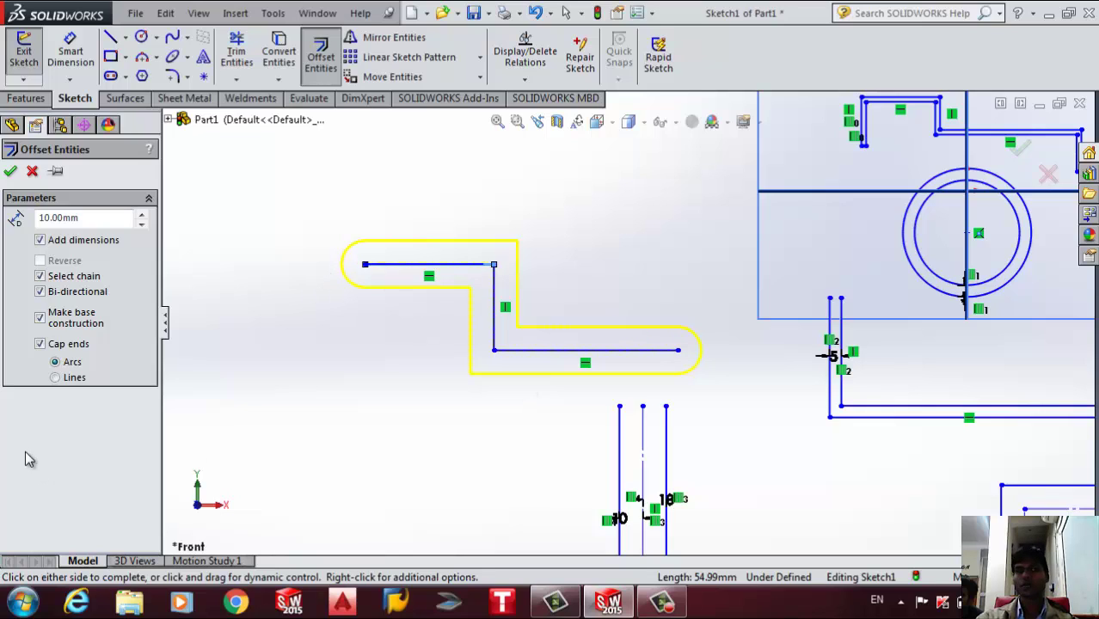
left_click(55, 378)
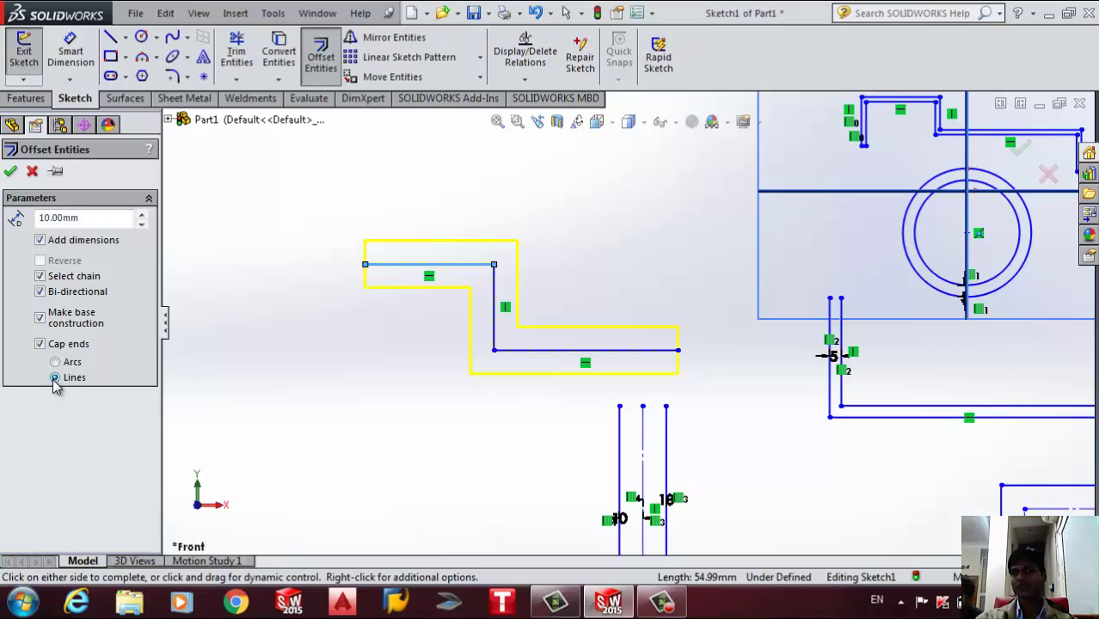
Toggle Bi-directional off and on, compare both cap styles, and apply the 10 mm offset with Arcs cap ends and Make base construction off
left_click(40, 292)
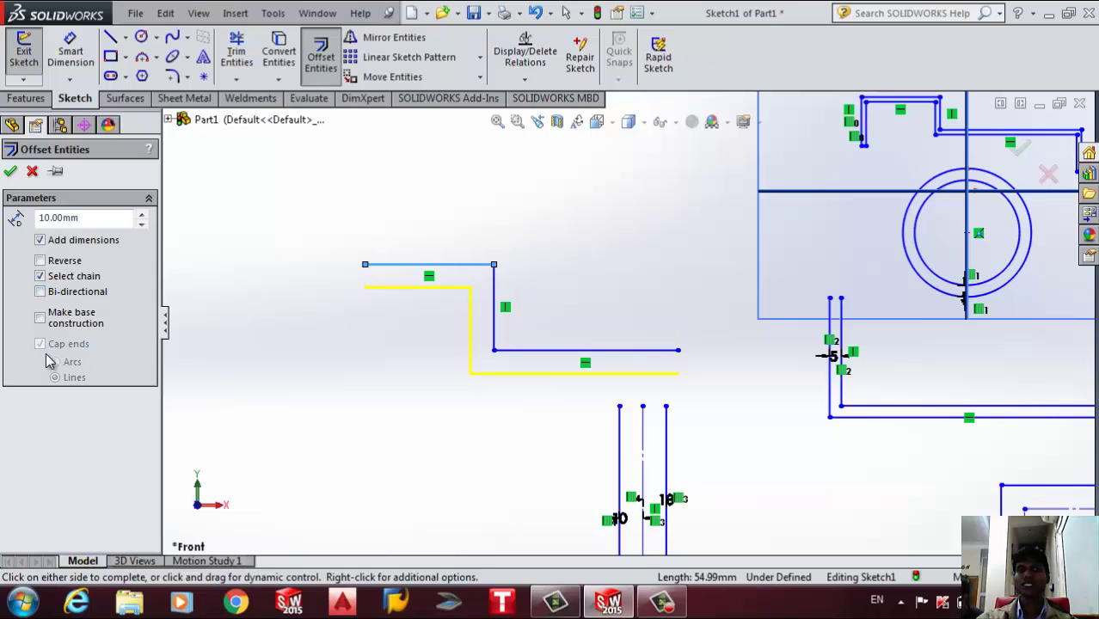
left_click(40, 292)
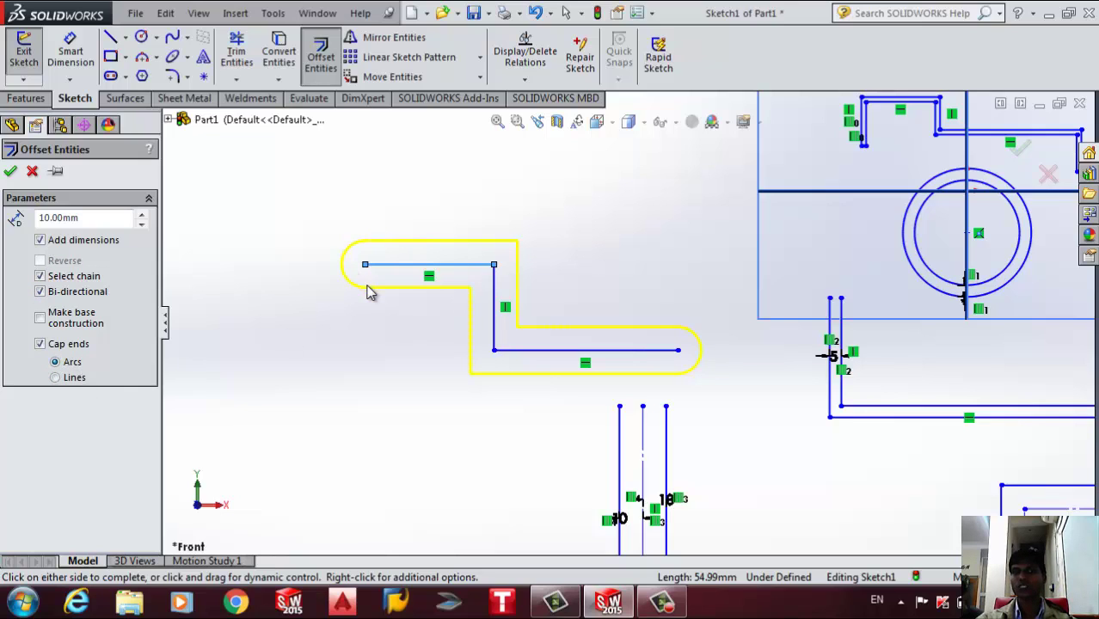
left_click(74, 381)
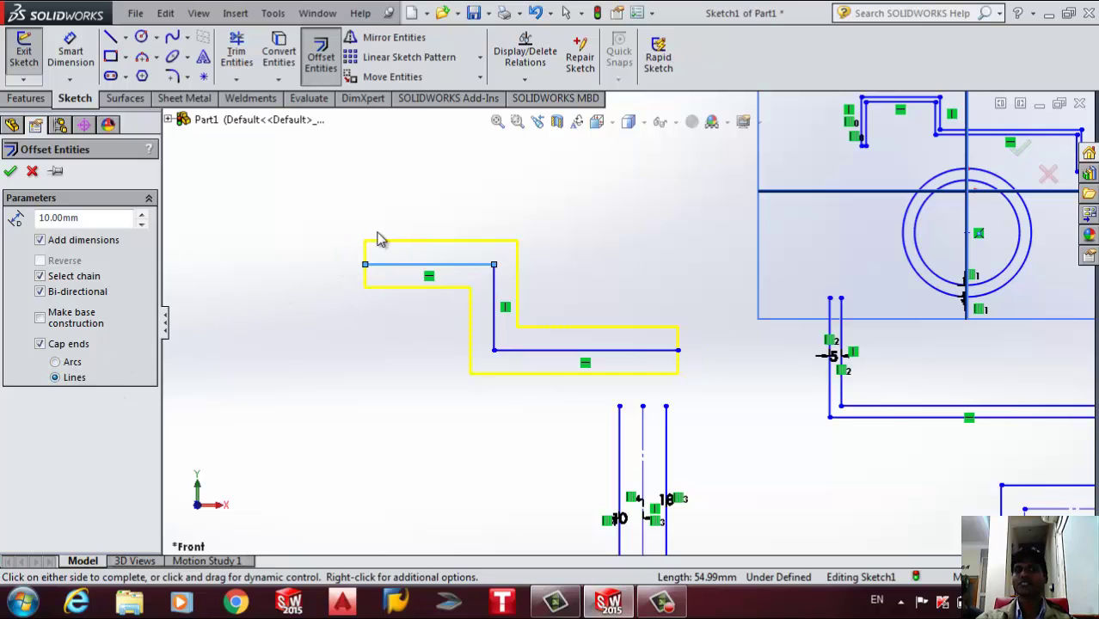
left_click(55, 363)
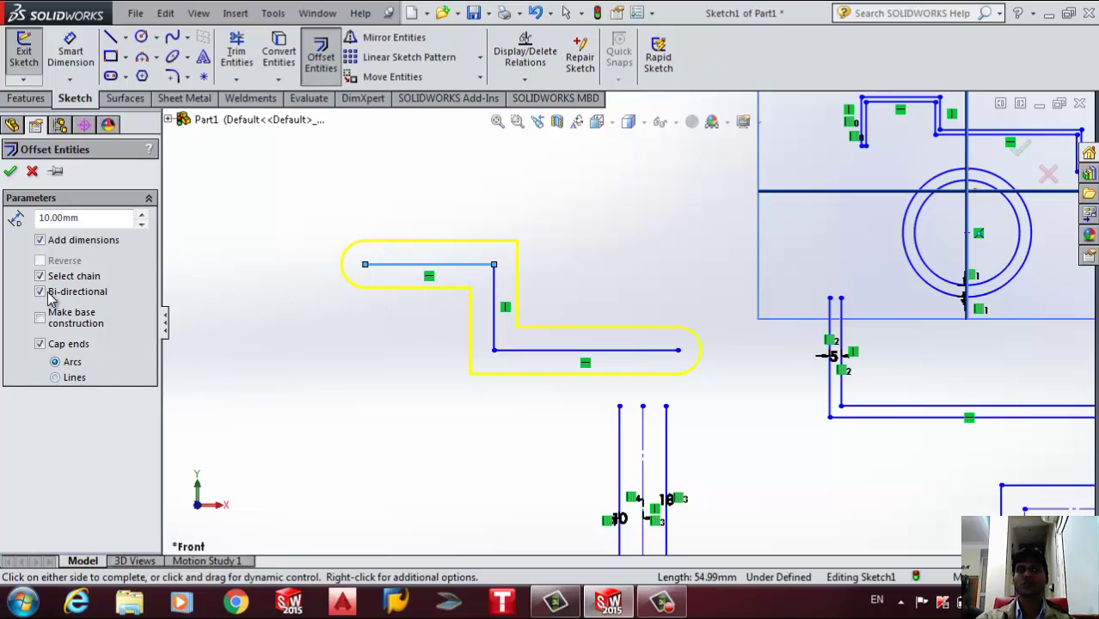
left_click(10, 171)
key("f")
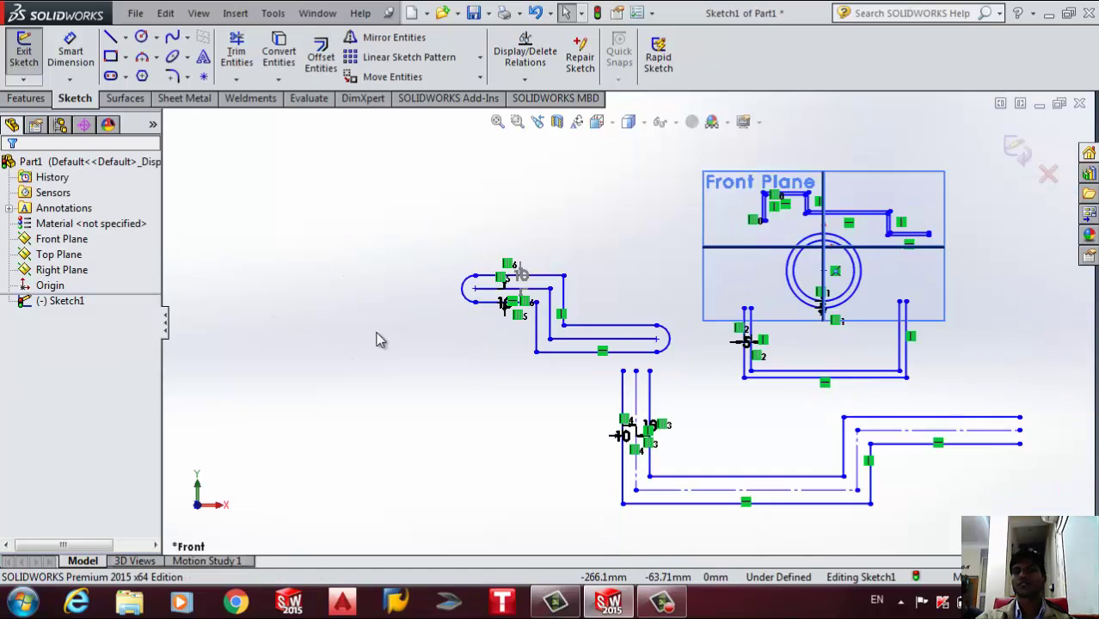
scroll(380, 340, "up", 2)
scroll(942, 318, "down", 2)
scroll(570, 354, "up", 2)
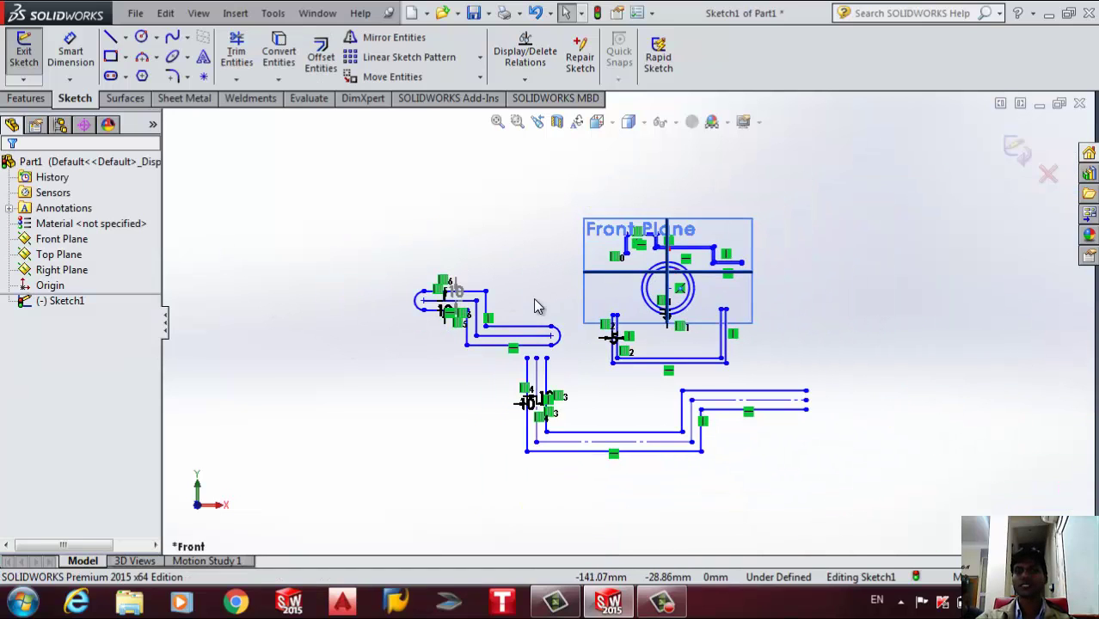
scroll(537, 306, "down", 2)
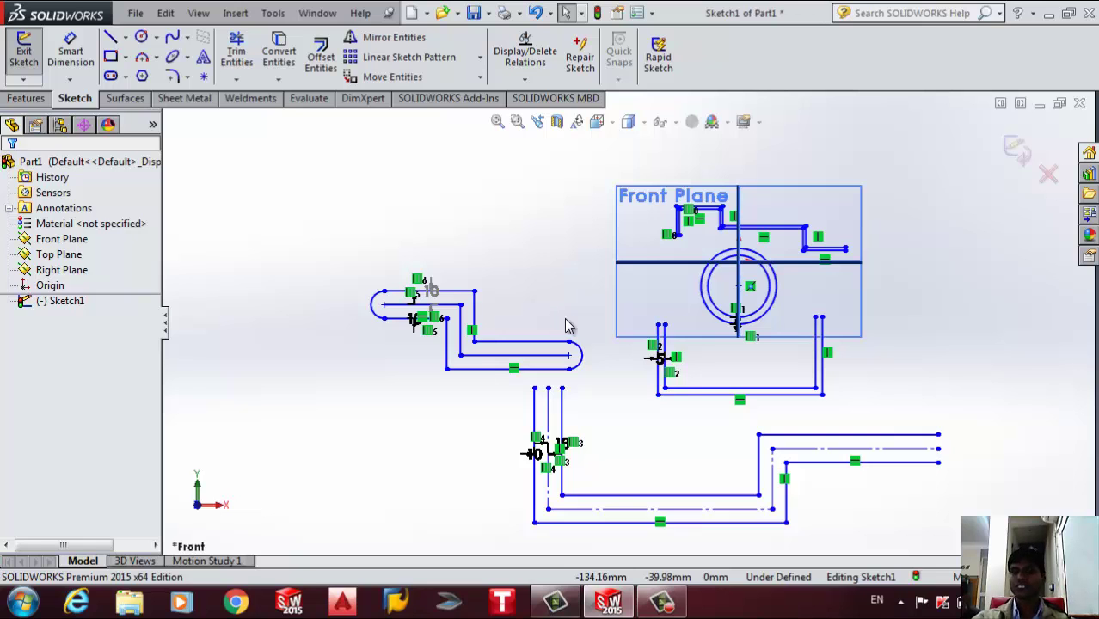
scroll(643, 368, "down", 4)
scroll(680, 367, "up", 2)
scroll(594, 299, "up", 2)
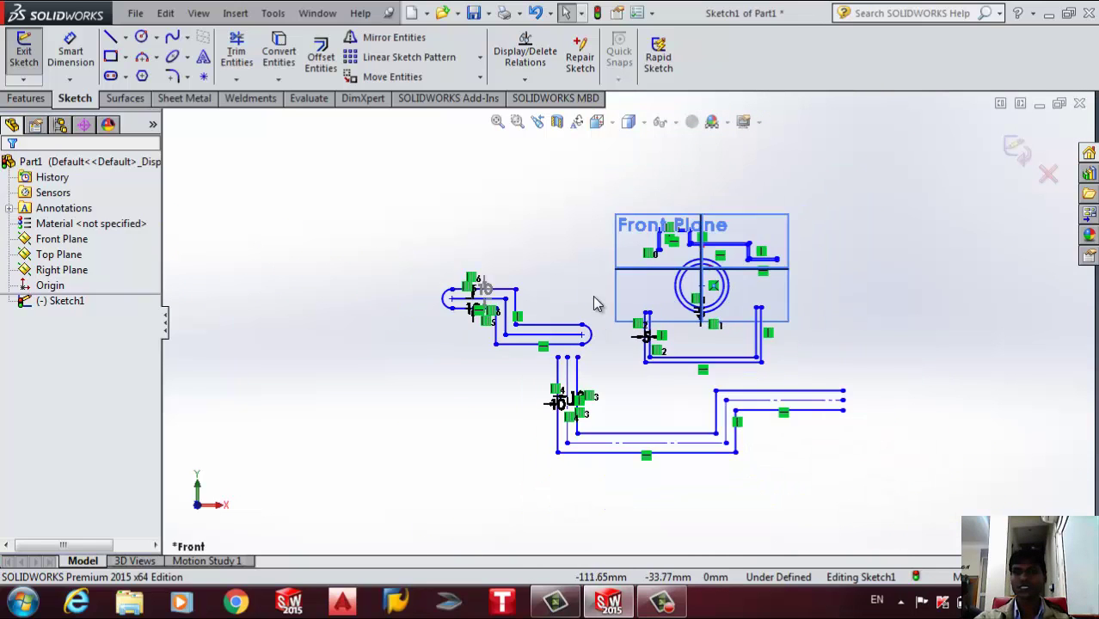
scroll(562, 297, "down", 1)
scroll(571, 306, "up", 2)
scroll(605, 232, "down", 2)
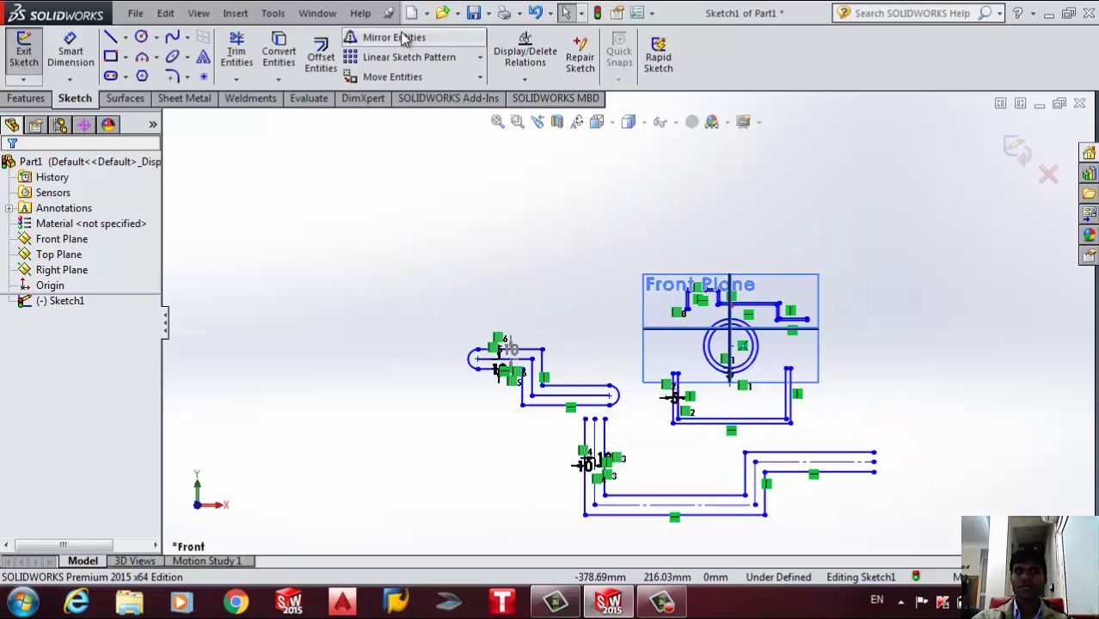
Delete all the offset chains and circles from the sketch
scroll(643, 211, "up", 3)
left_click_drag(468, 243, 860, 510)
key("Delete")
scroll(750, 342, "down", 2)
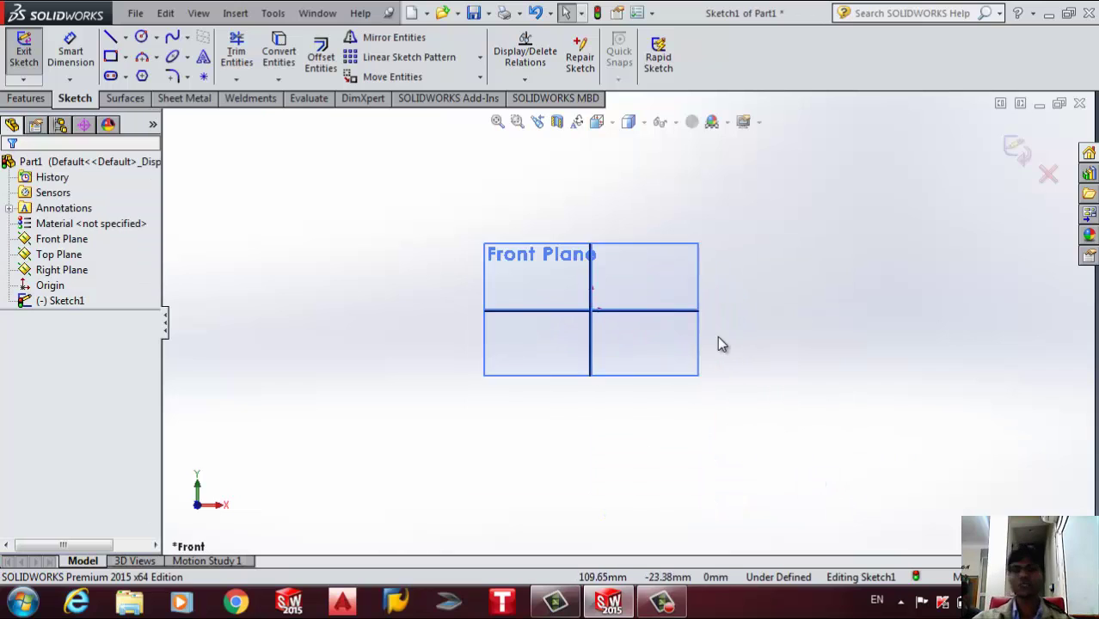
Sketch a closed stepped profile of horizontal and vertical lines beside the origin, with its top edge about 52 mm long
left_click(111, 38)
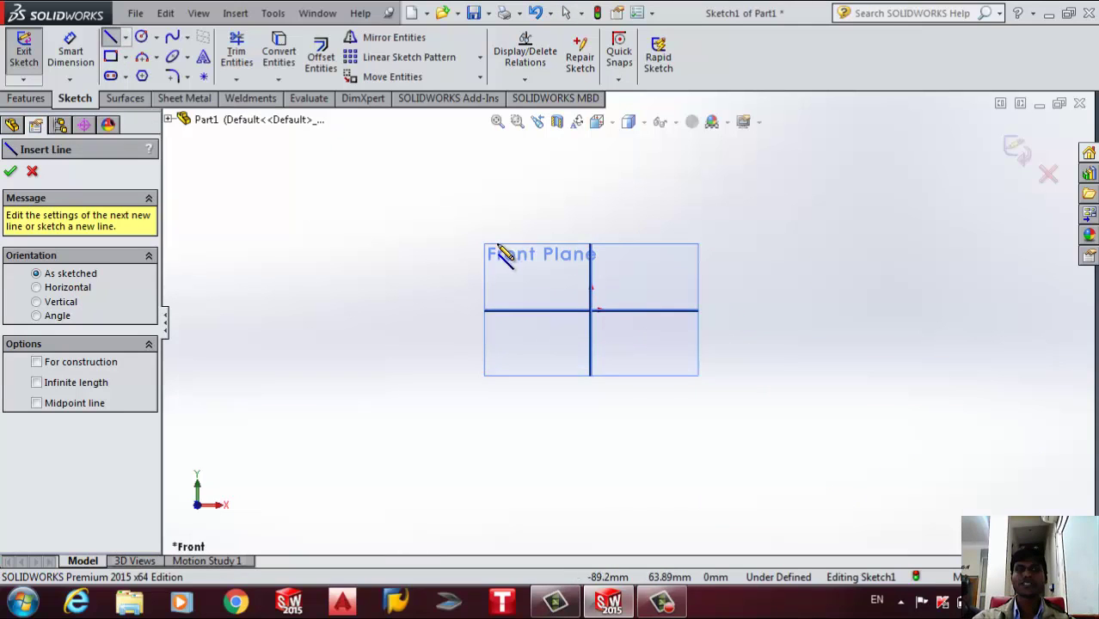
left_click(598, 238)
left_click(534, 236)
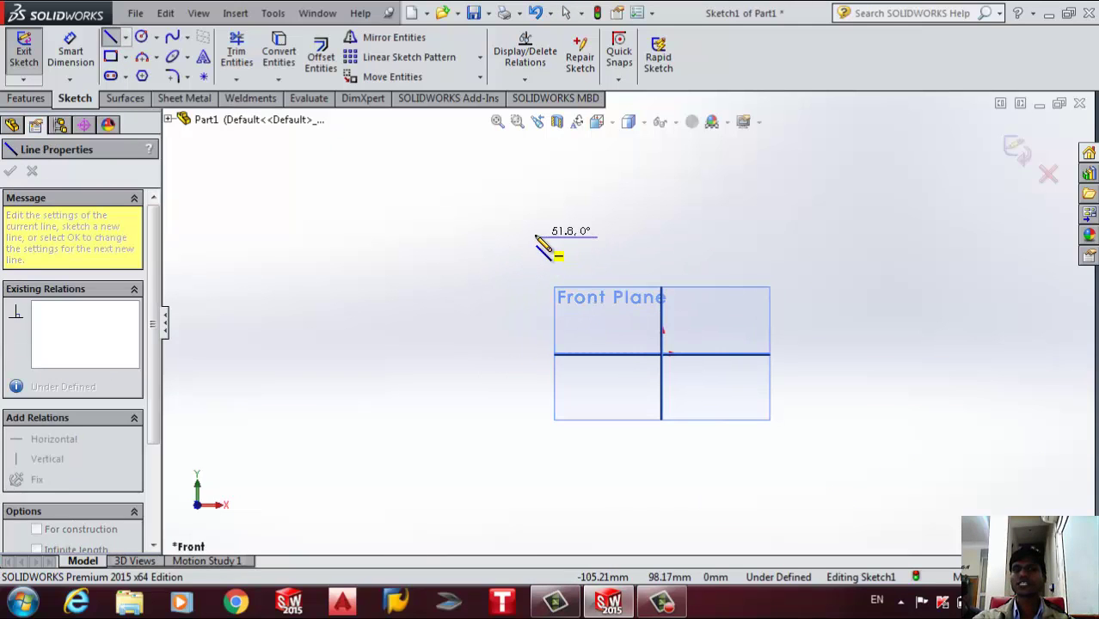
left_click(534, 270)
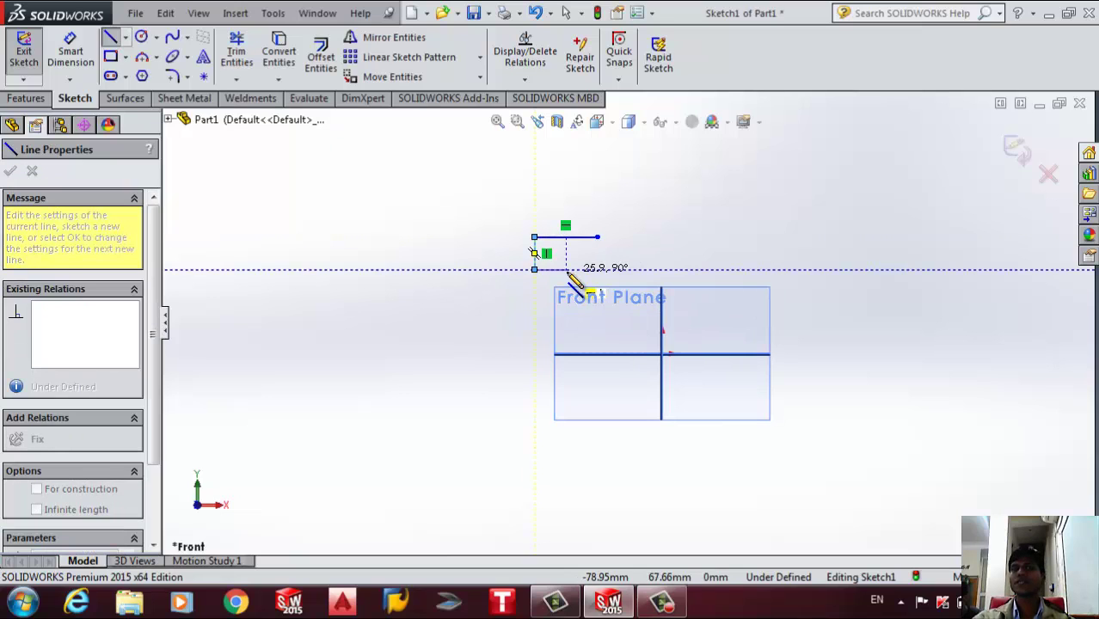
left_click(566, 270)
left_click(566, 305)
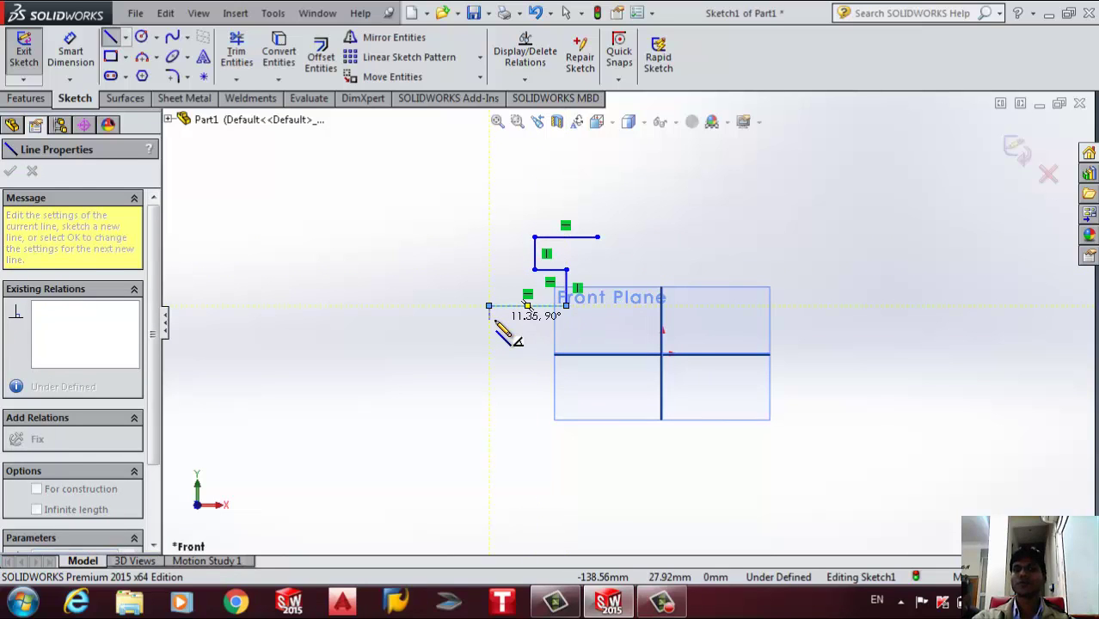
left_click(489, 306)
left_click(489, 328)
left_click(539, 329)
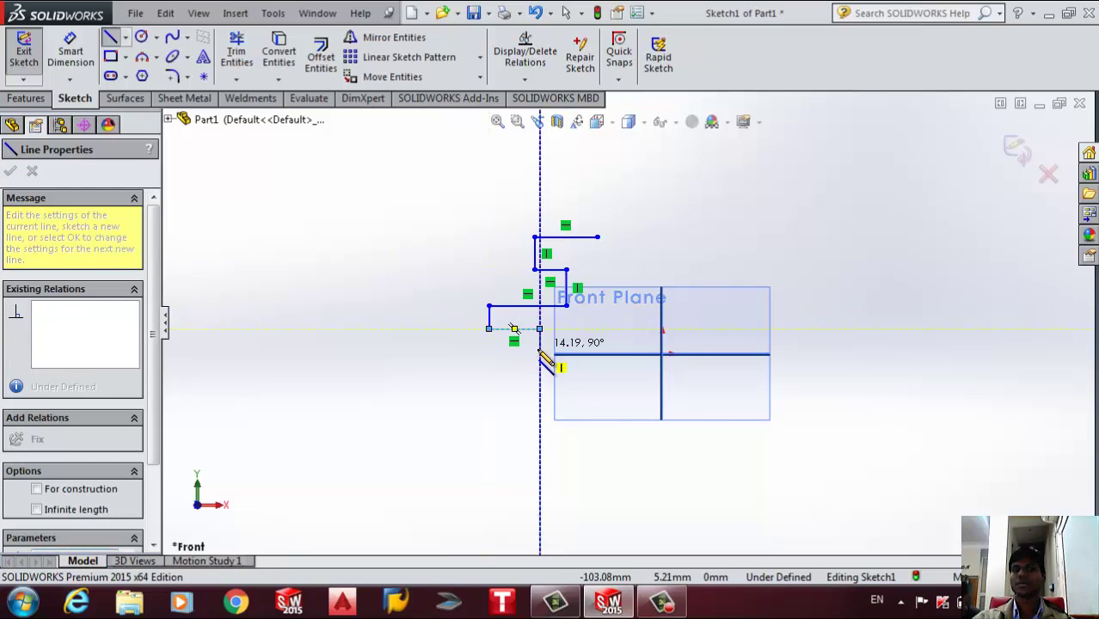
left_click(430, 353)
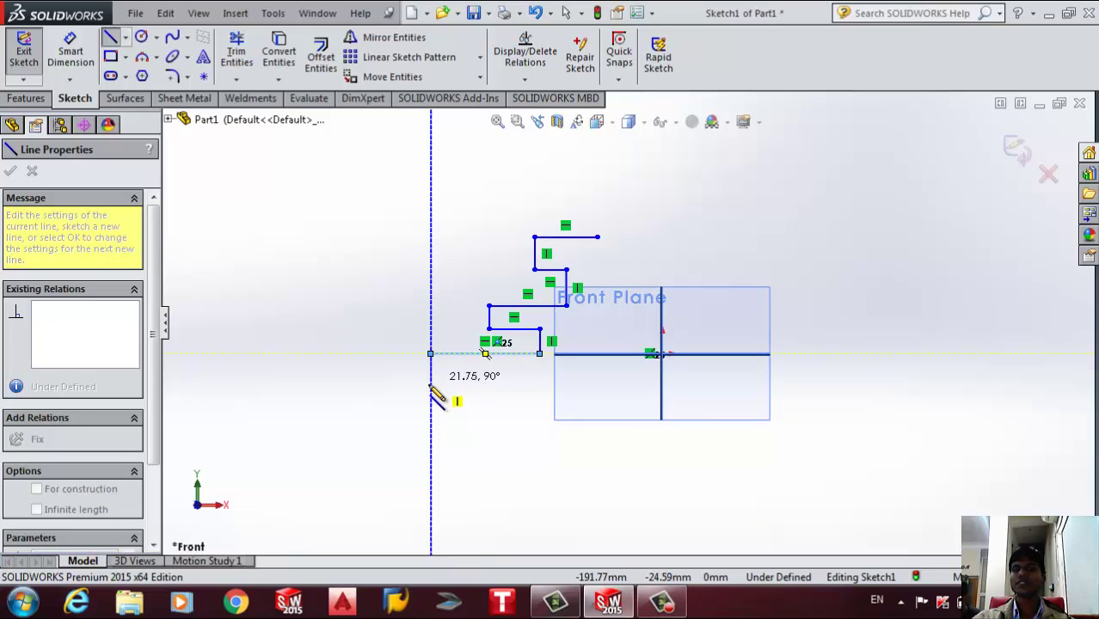
left_click(430, 383)
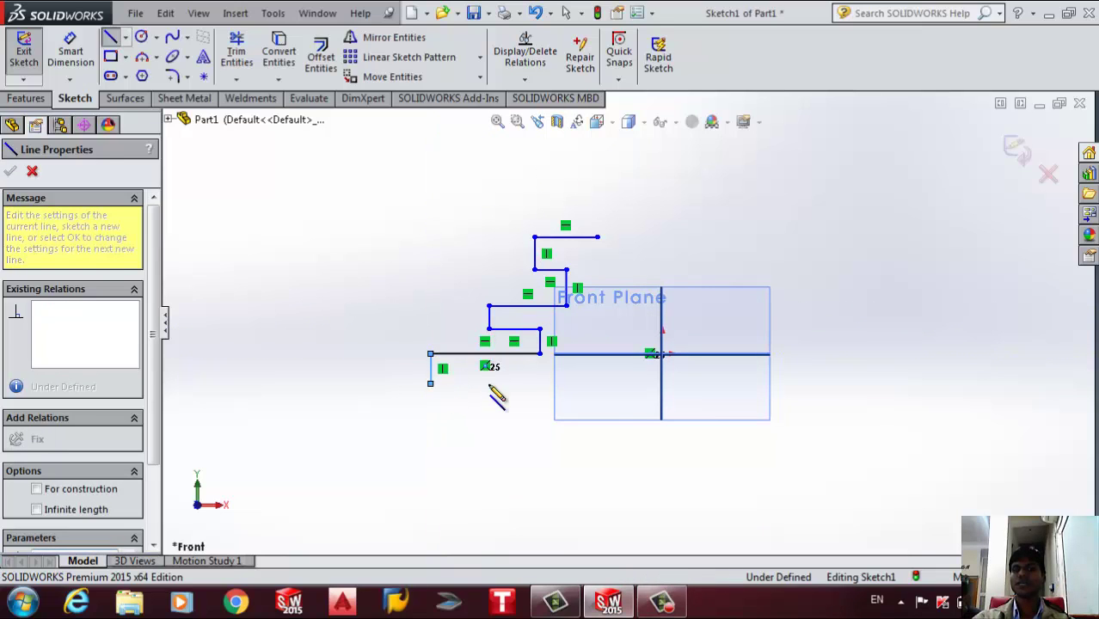
left_click(597, 384)
left_click(597, 237)
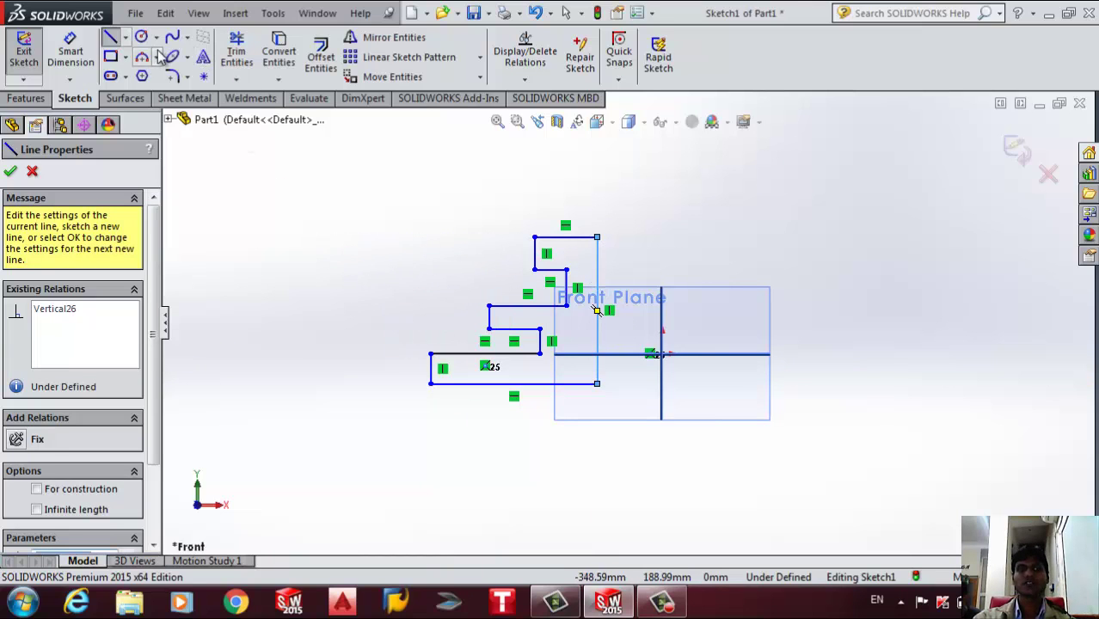
Draw a vertical centerline through the origin, extending above and below the stepped profile
left_click(125, 37)
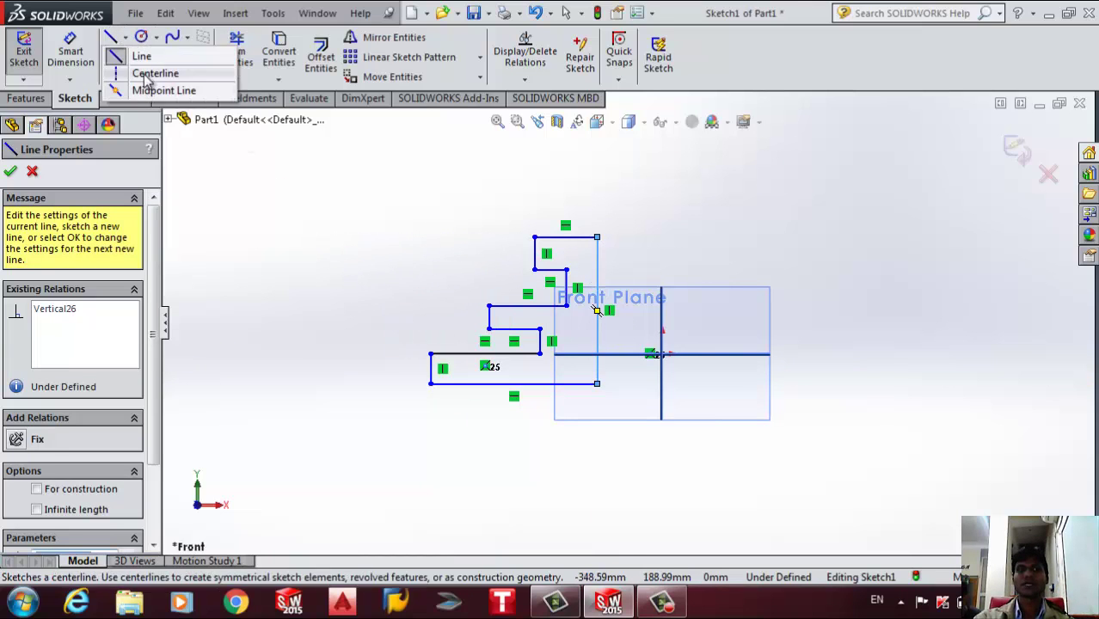
left_click(145, 73)
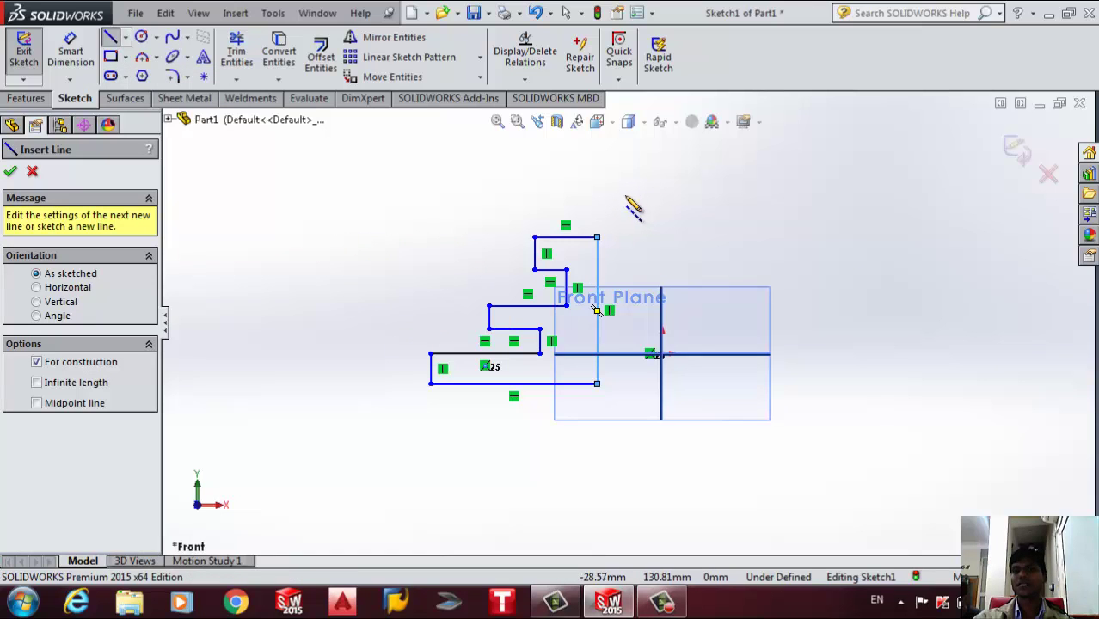
left_click(663, 196)
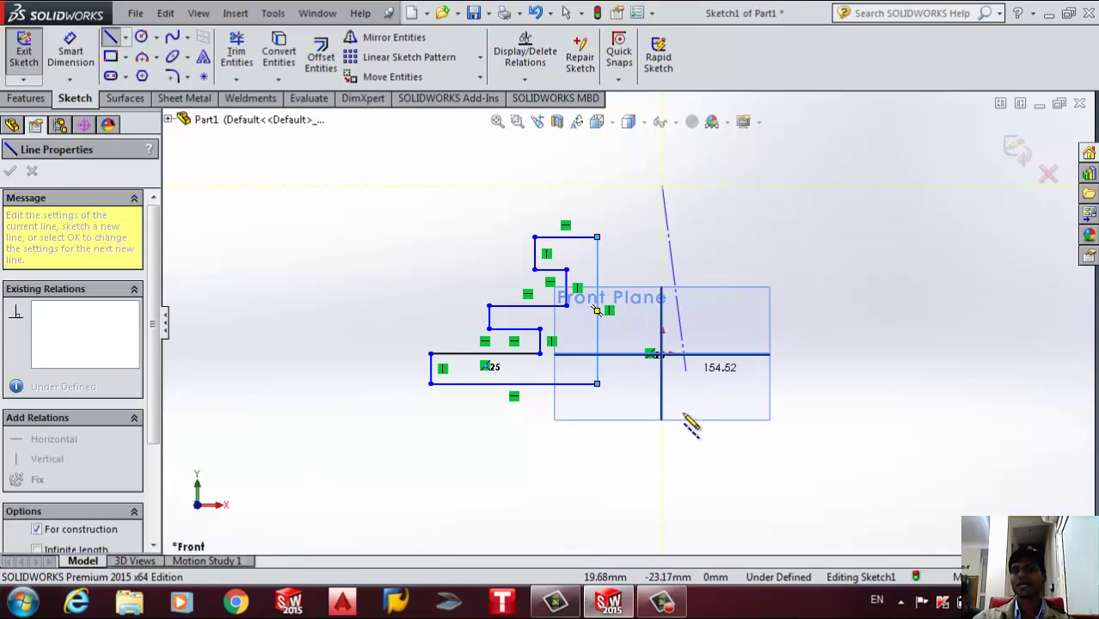
left_click(662, 490)
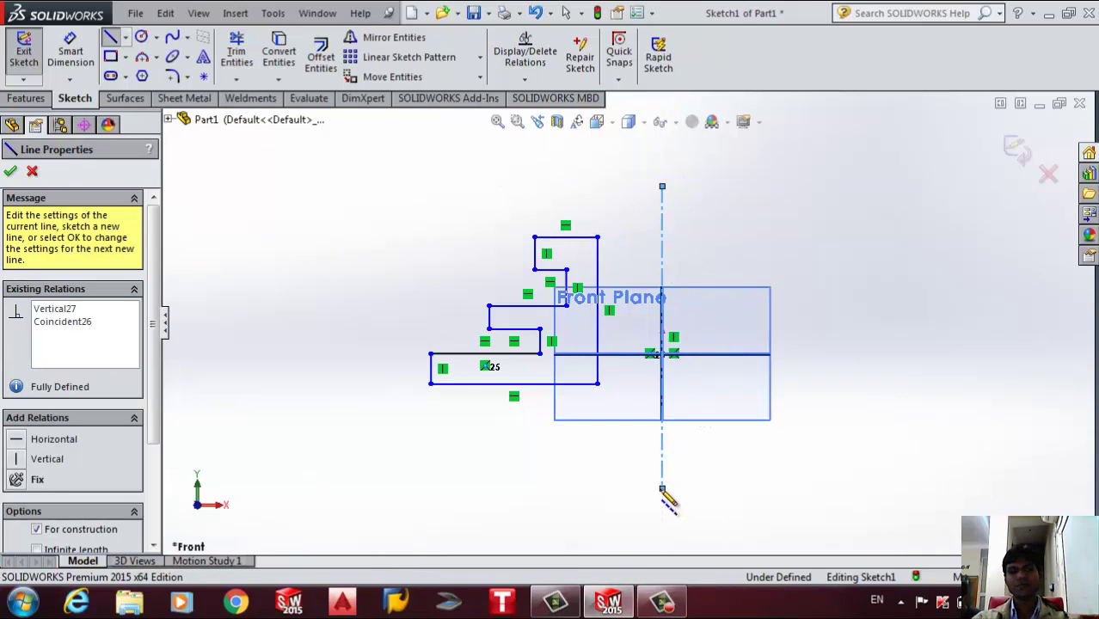
key("Escape")
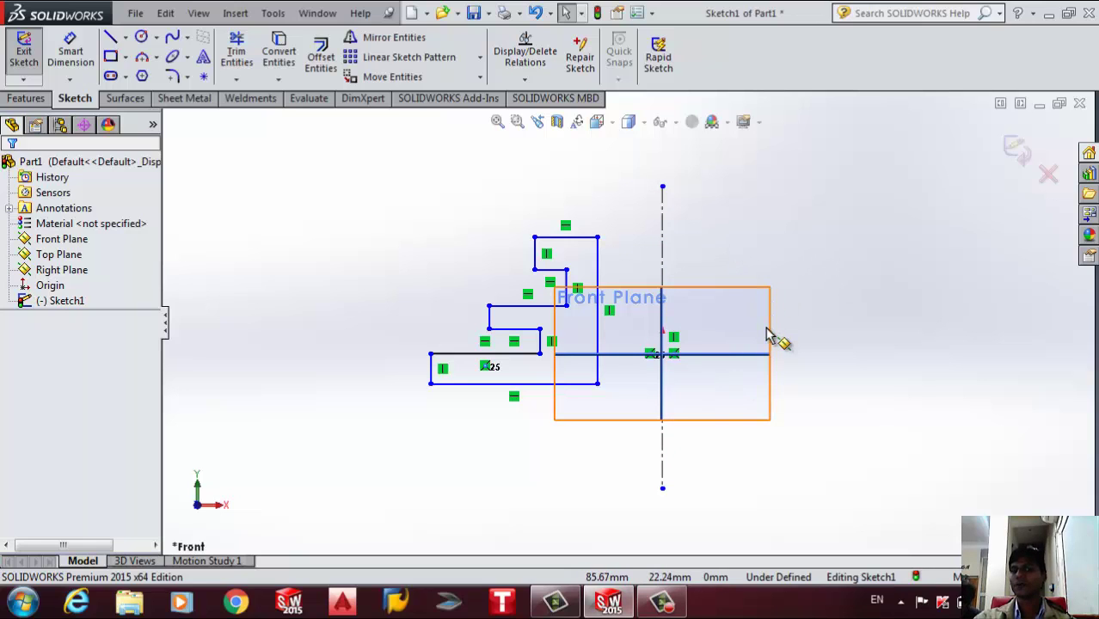
Mirror the stepped profile about the vertical centerline with Copy on, and undo the mirror
left_click(404, 39)
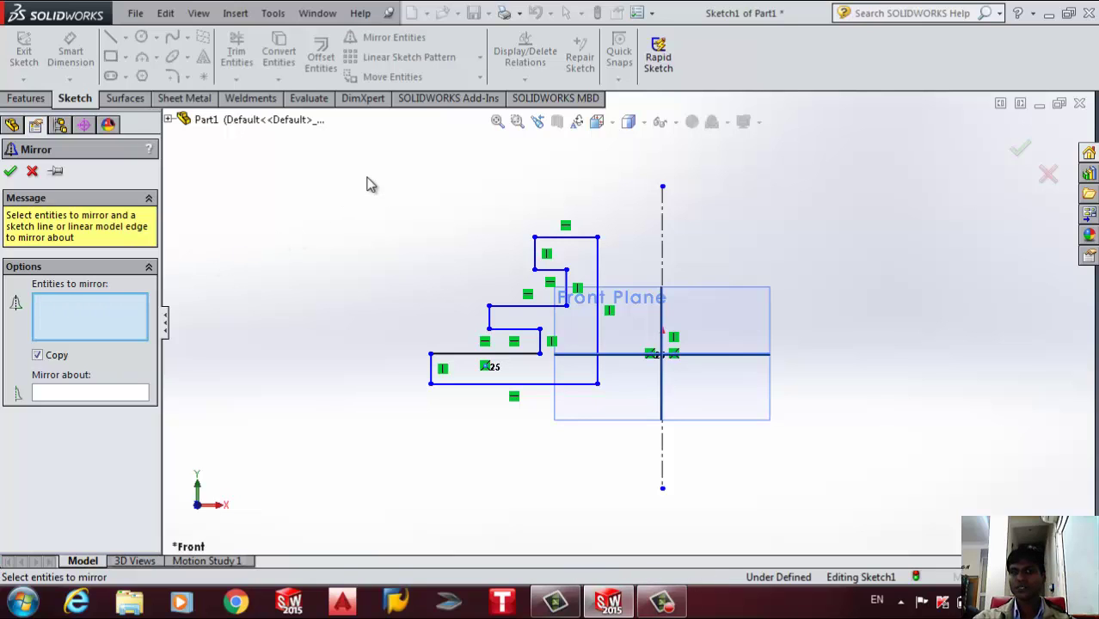
mouse_move(350, 171)
left_mouse_down()
mouse_move(521, 305)
mouse_move(634, 407)
mouse_move(639, 426)
left_mouse_up()
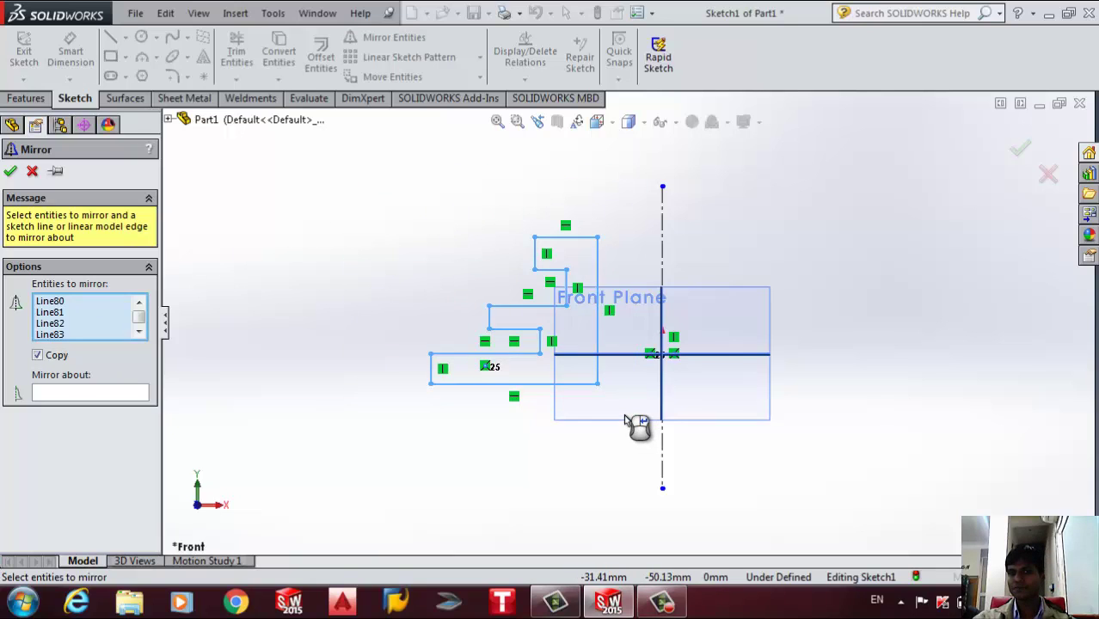
left_click(71, 395)
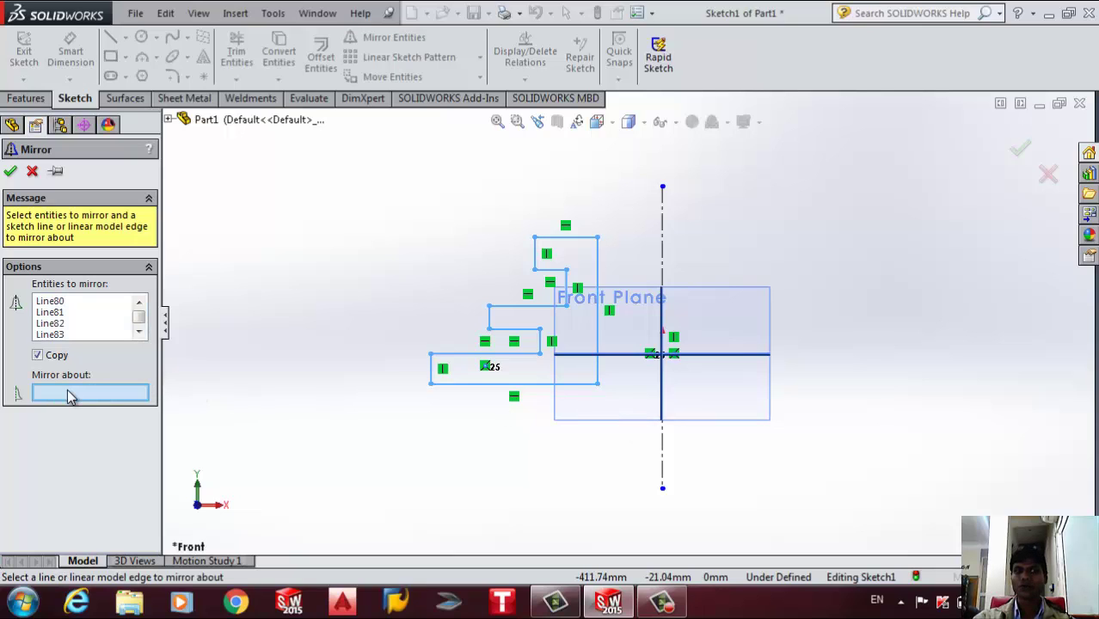
left_click(663, 251)
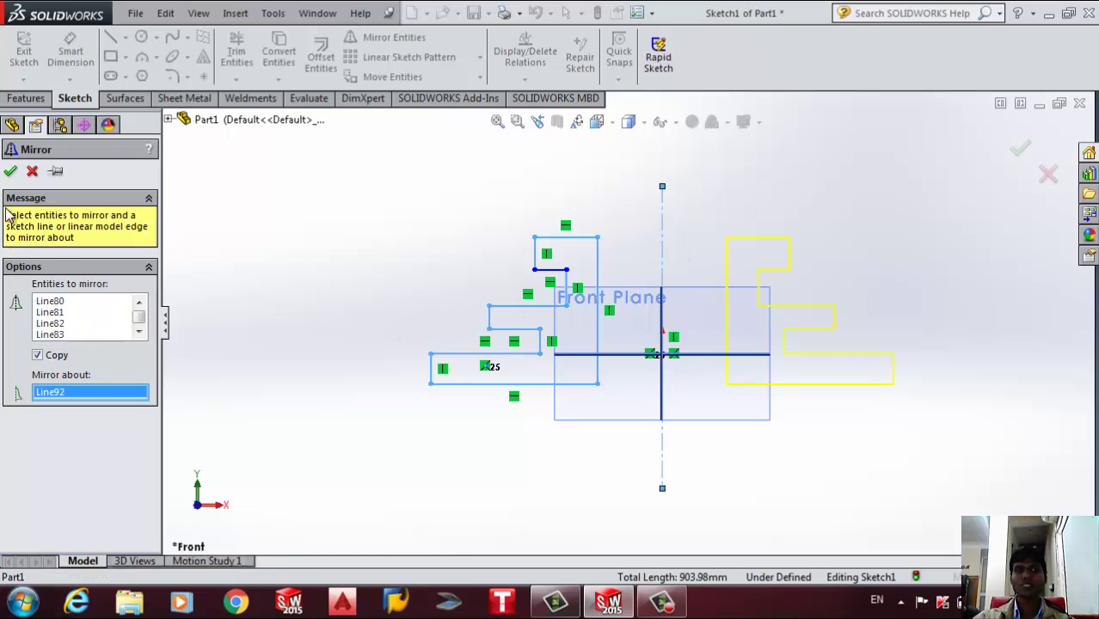
left_click(11, 171)
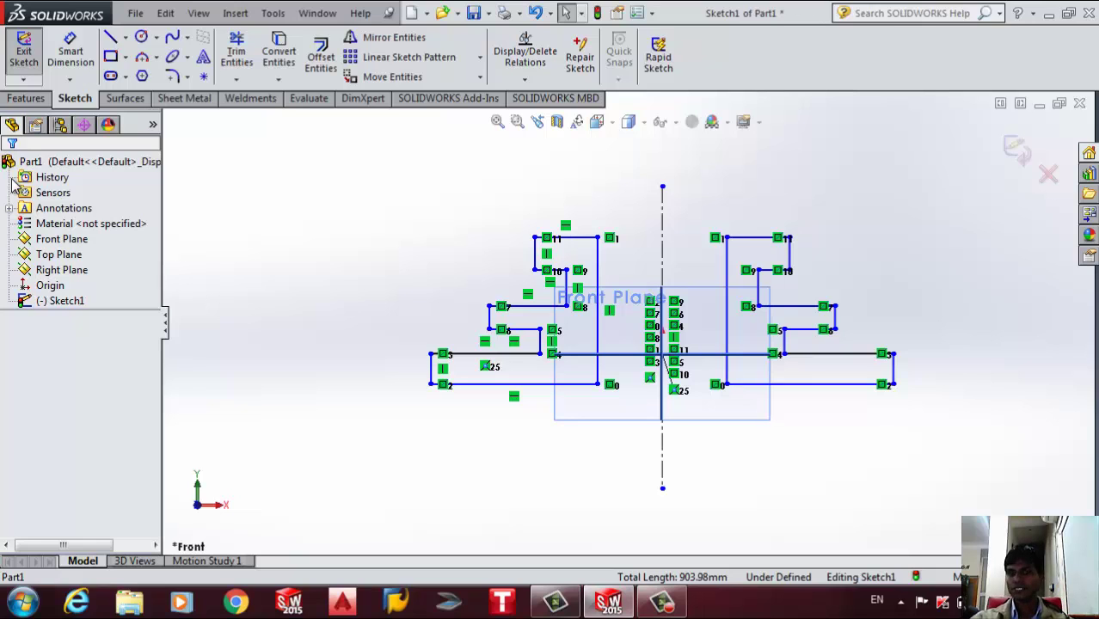
scroll(631, 265, "down", 2)
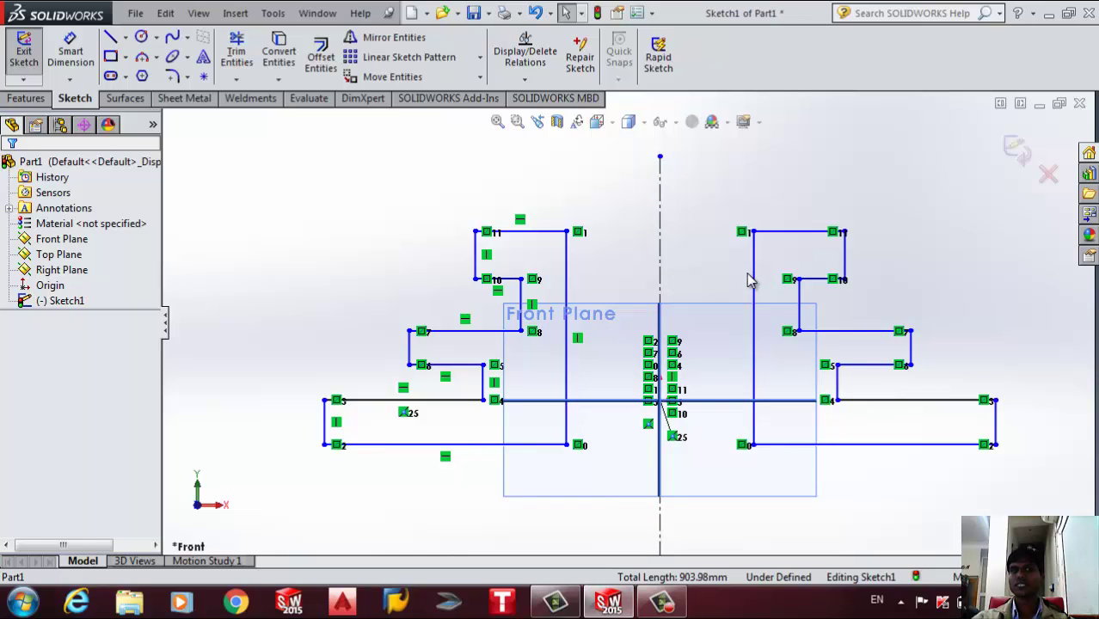
scroll(751, 278, "up", 4)
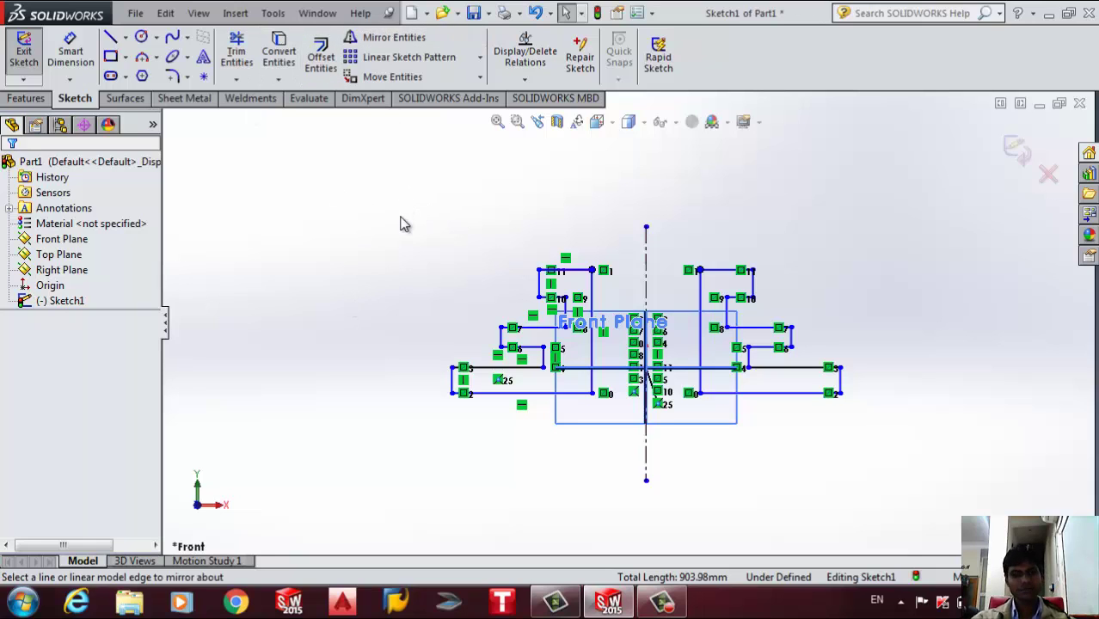
key("ctrl+z")
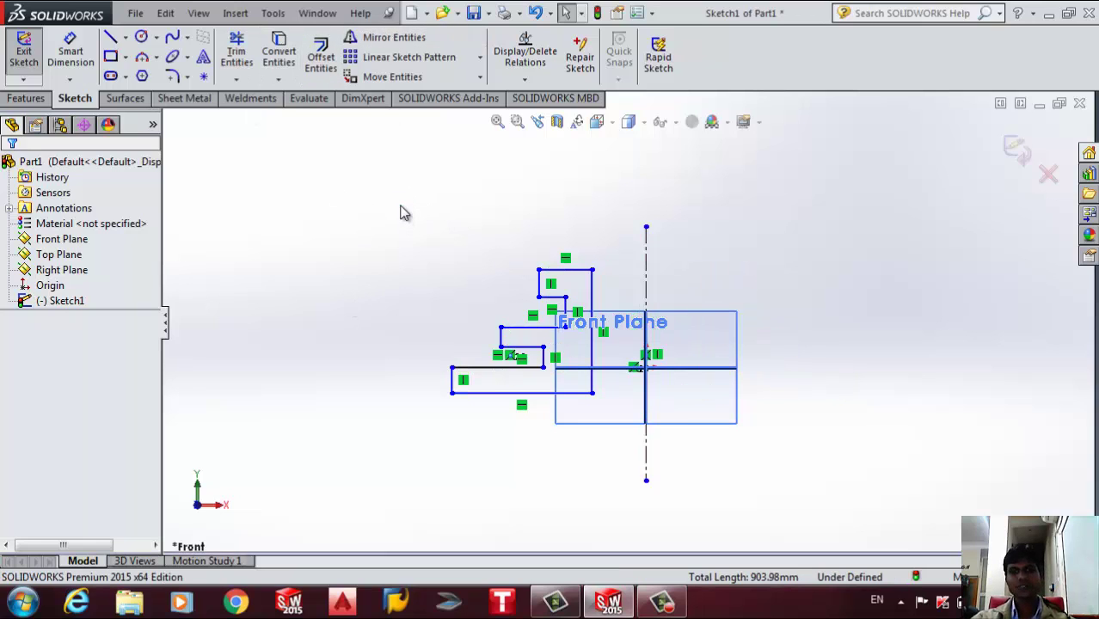
Try mirroring the stepped profile about the vertical centerline with Copy off, and undo it
left_click(383, 37)
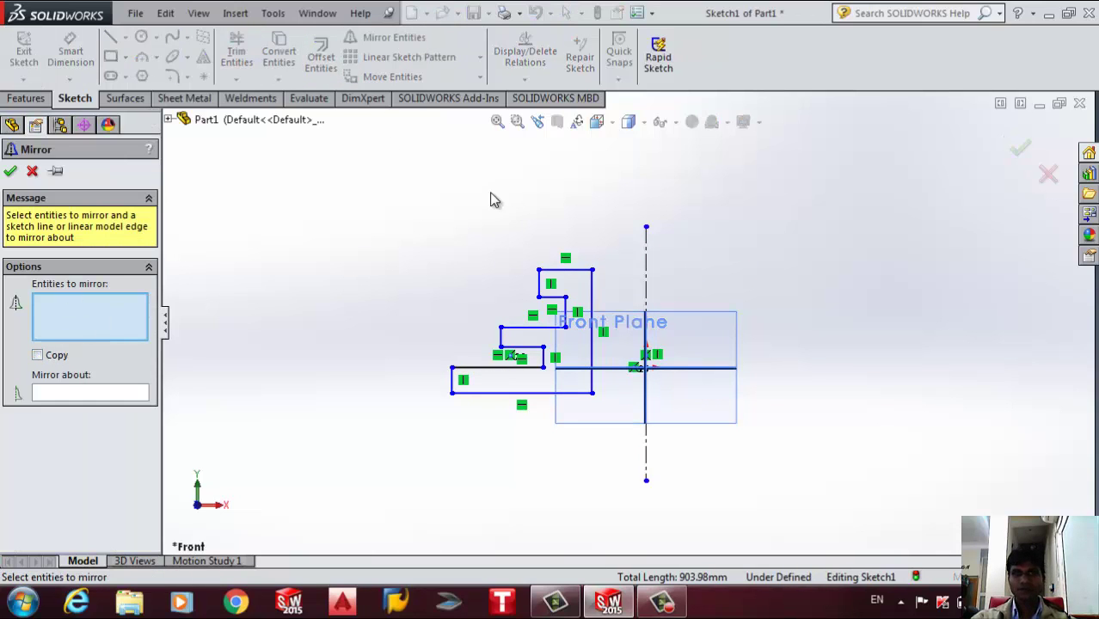
left_click_drag(405, 219, 635, 469)
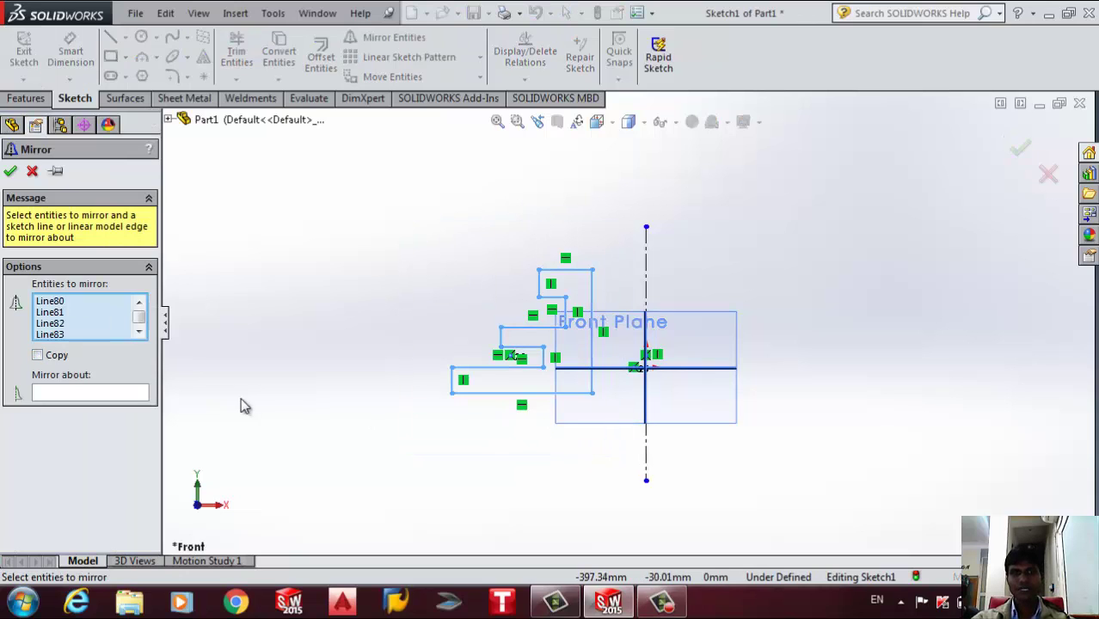
left_click(122, 397)
left_click(645, 292)
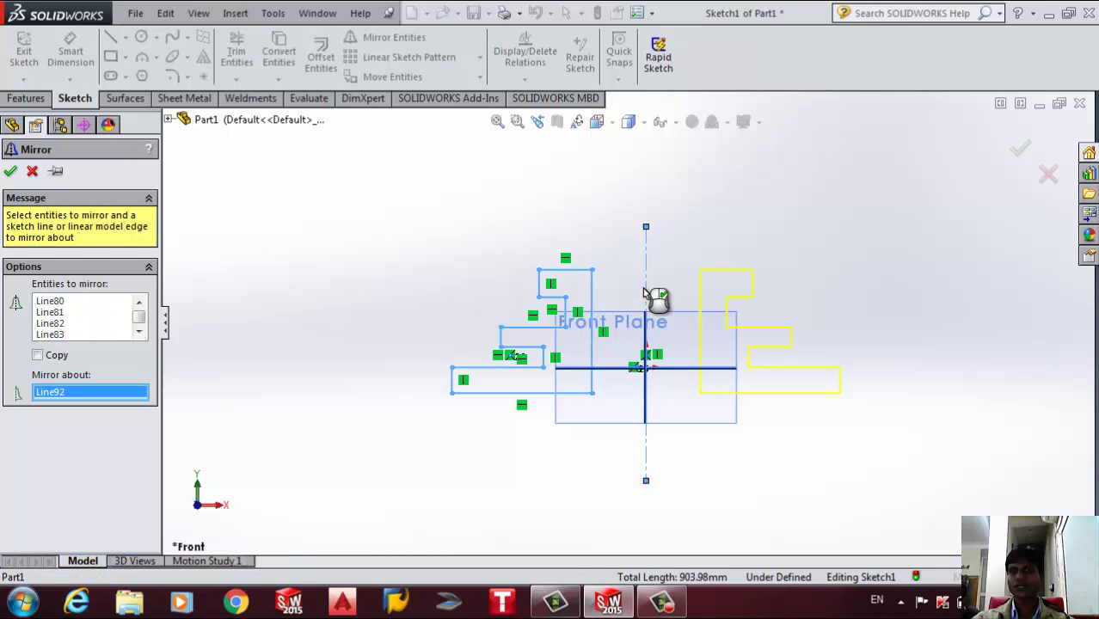
left_click(11, 171)
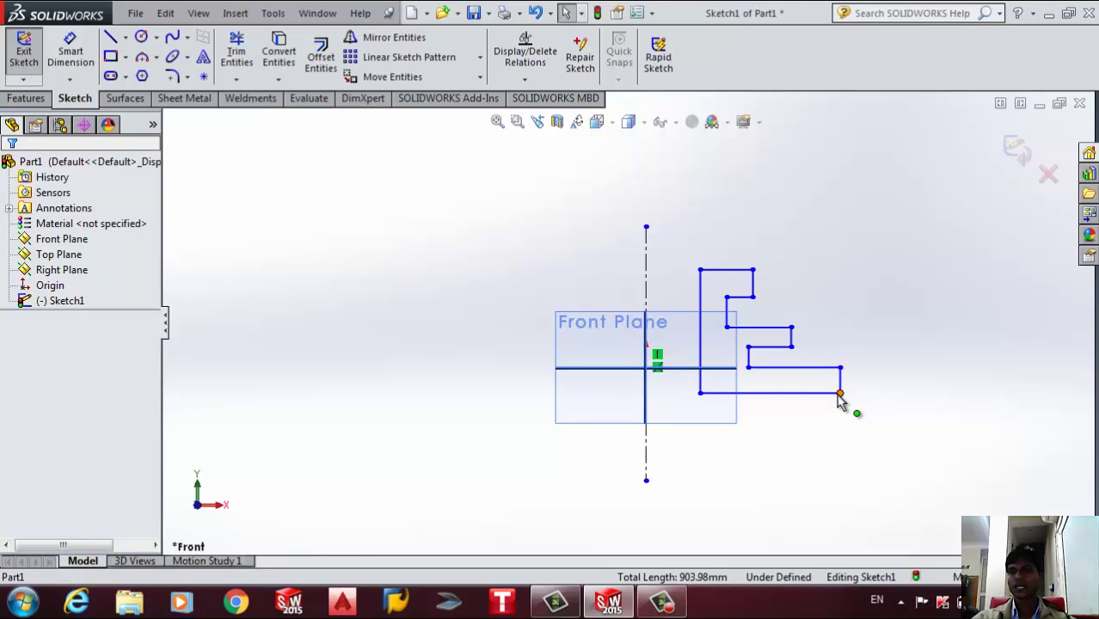
key("ctrl+z")
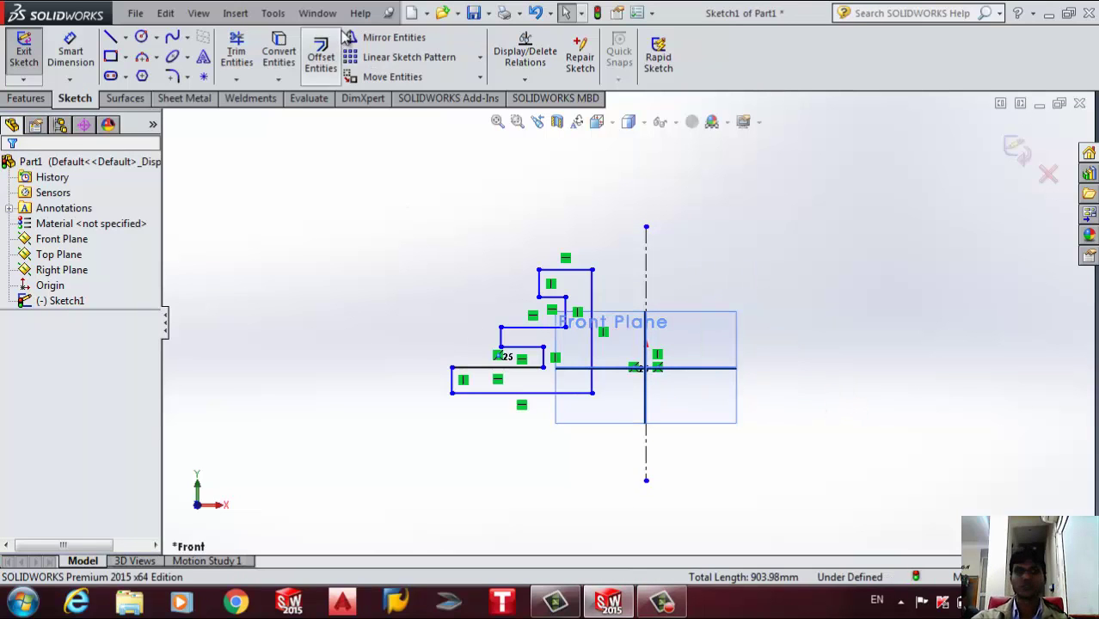
Mirror only the stepped profile's lines about the vertical centerline with Copy off, removing the centerline from the entities to mirror
left_click(378, 37)
mouse_move(419, 210)
left_mouse_down()
mouse_move(581, 434)
mouse_move(647, 454)
left_mouse_up()
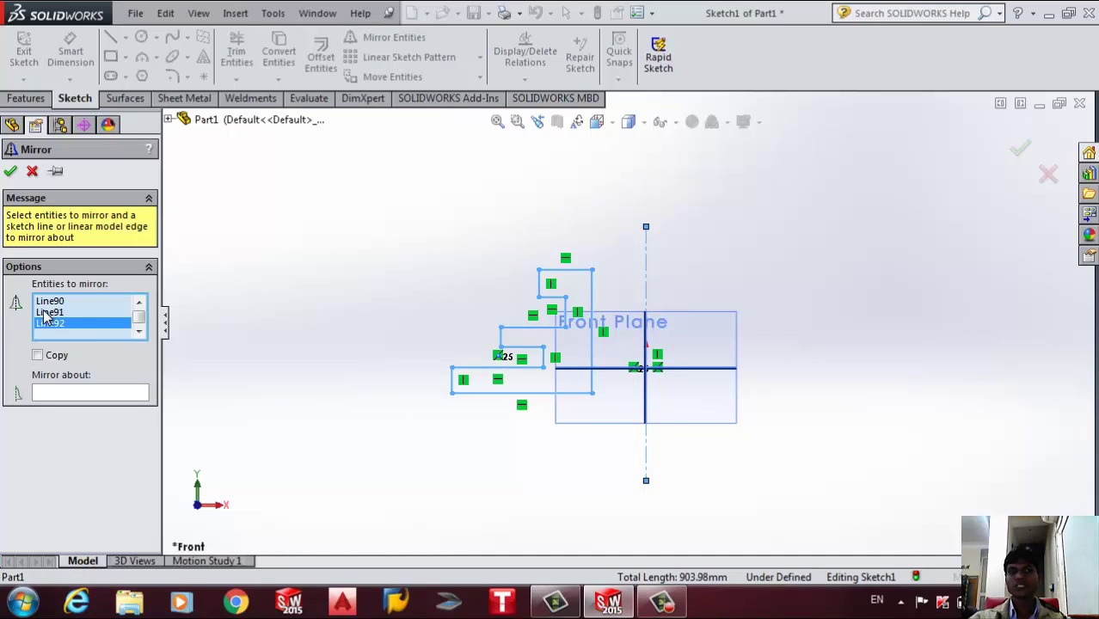
right_click(80, 329)
left_click(117, 348)
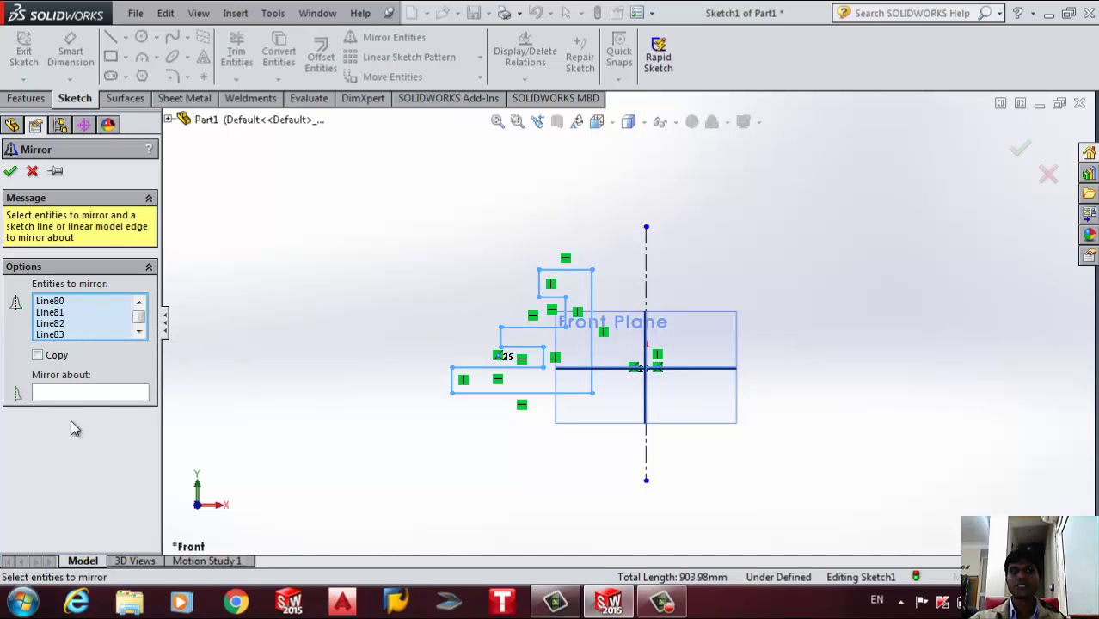
left_click(85, 394)
left_click(650, 251)
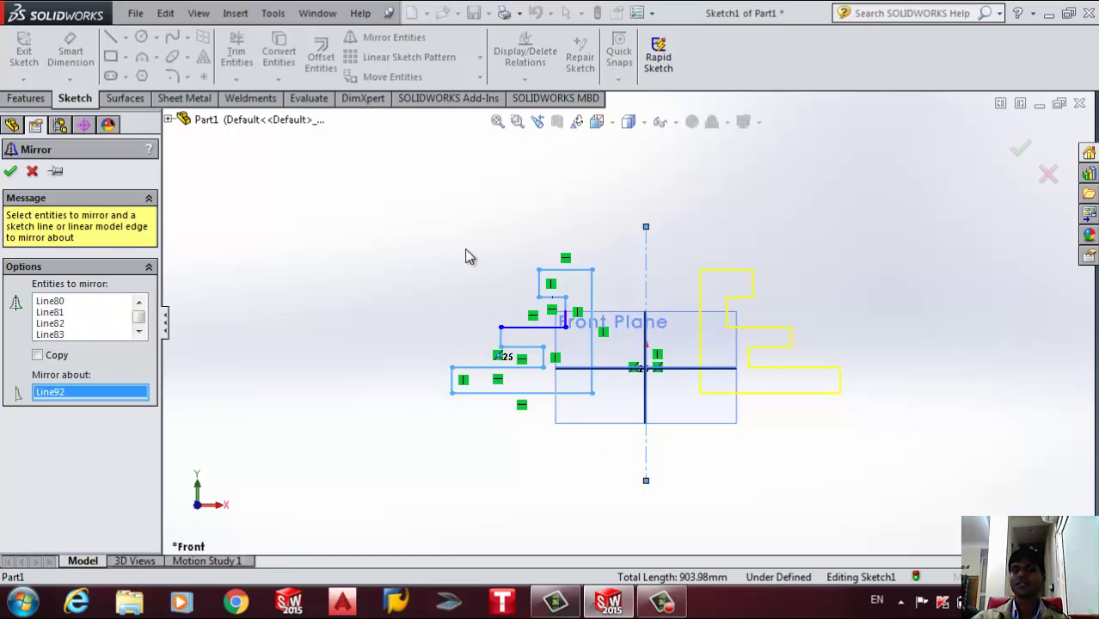
left_click(10, 171)
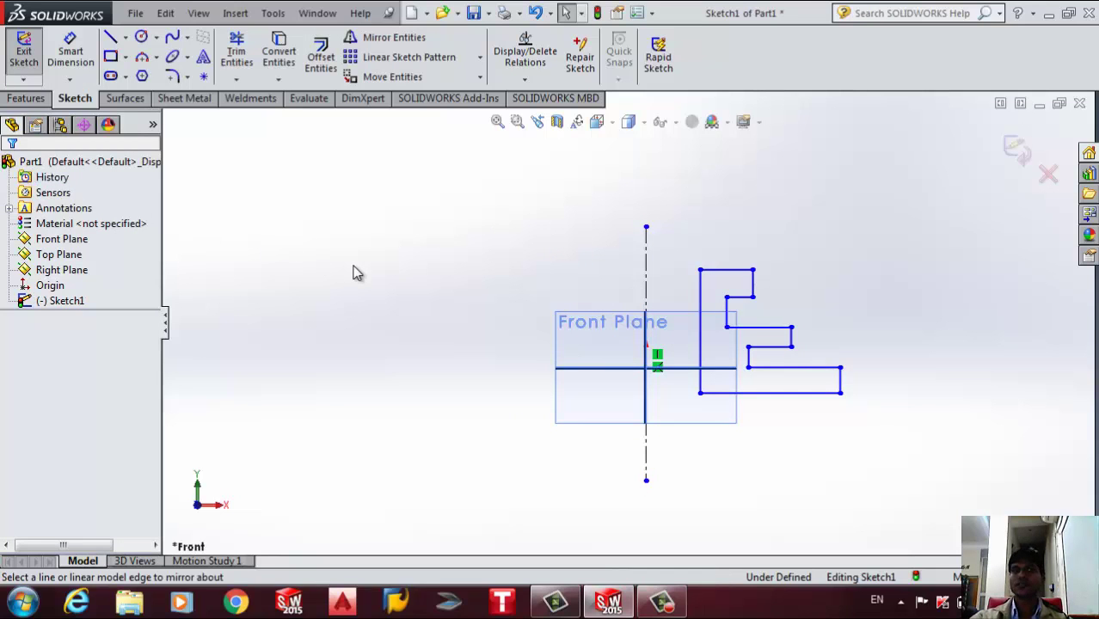
key("z")
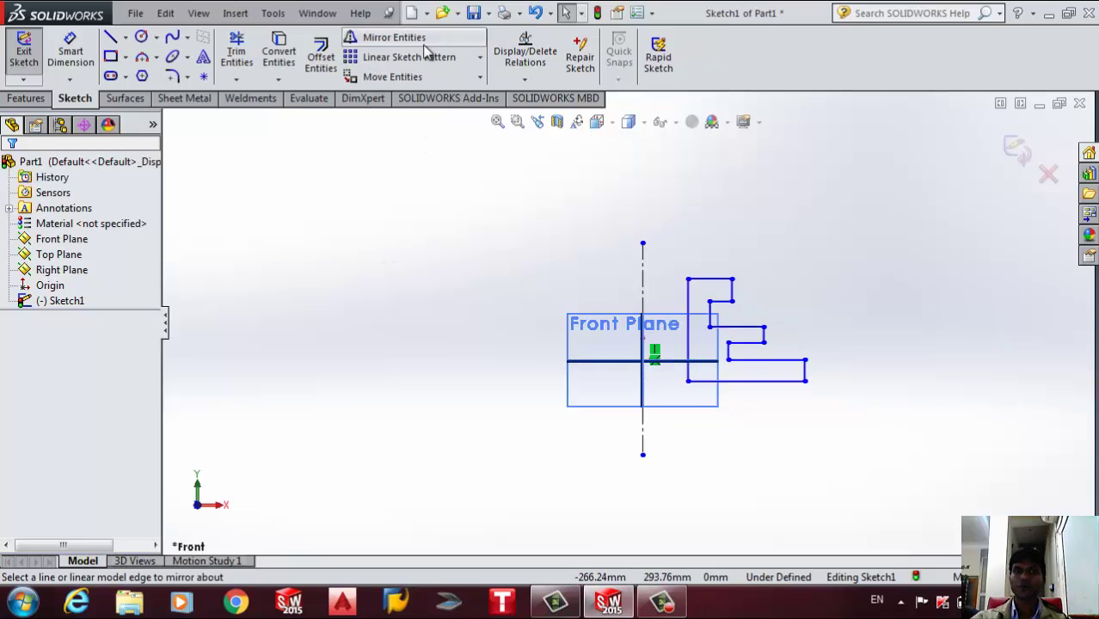